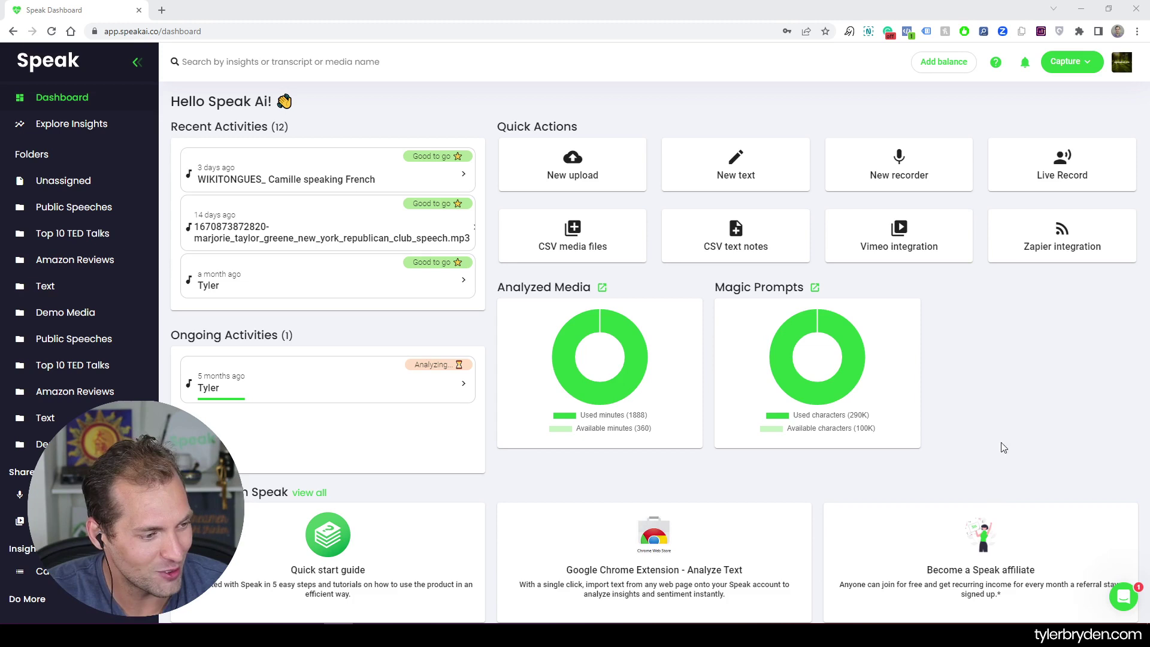
Scroll the sidebar to Do More and open the empty Automations page.
scroll(54, 392, "down", 5)
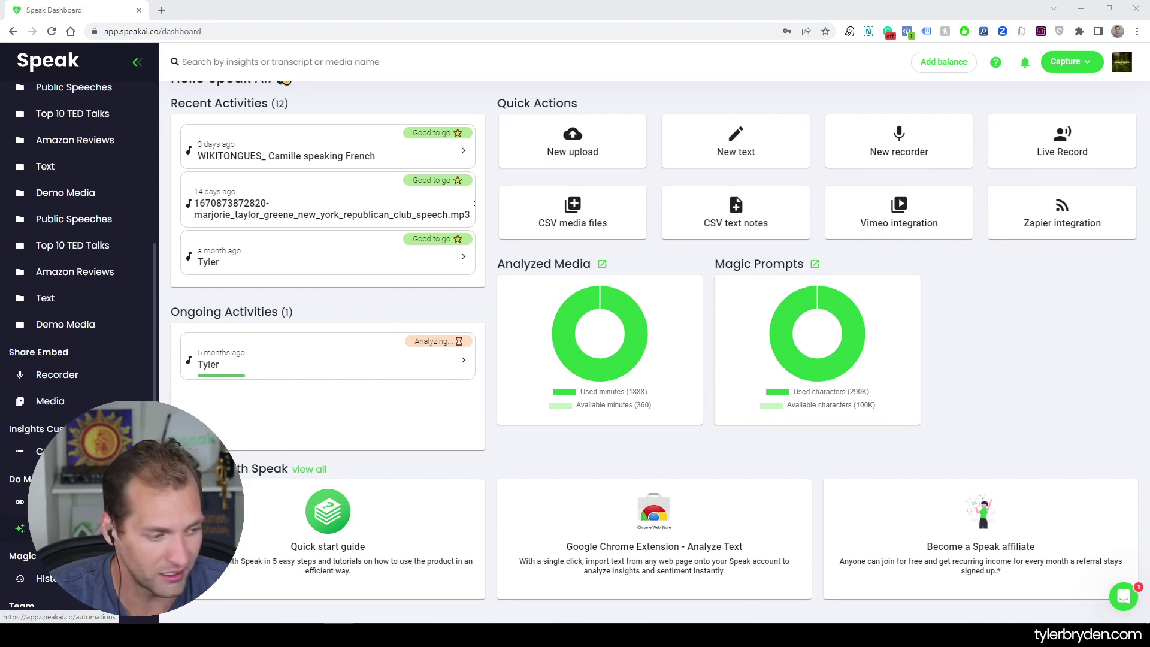
scroll(24, 473, "down", 1)
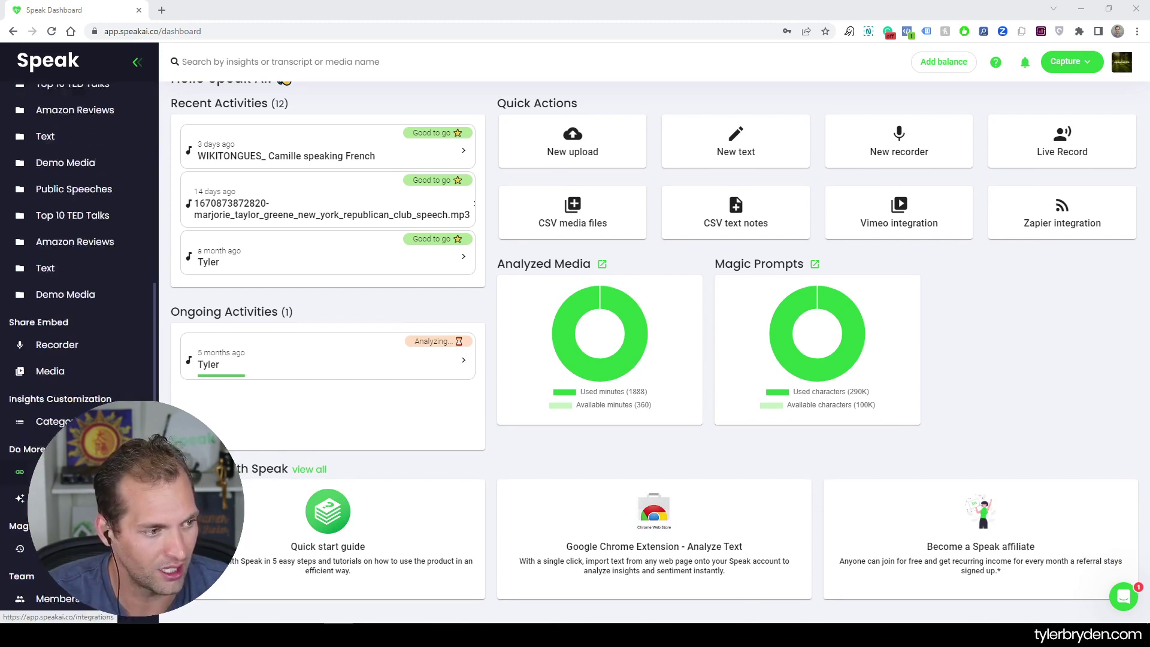
scroll(23, 471, "down", 1)
left_click(24, 467)
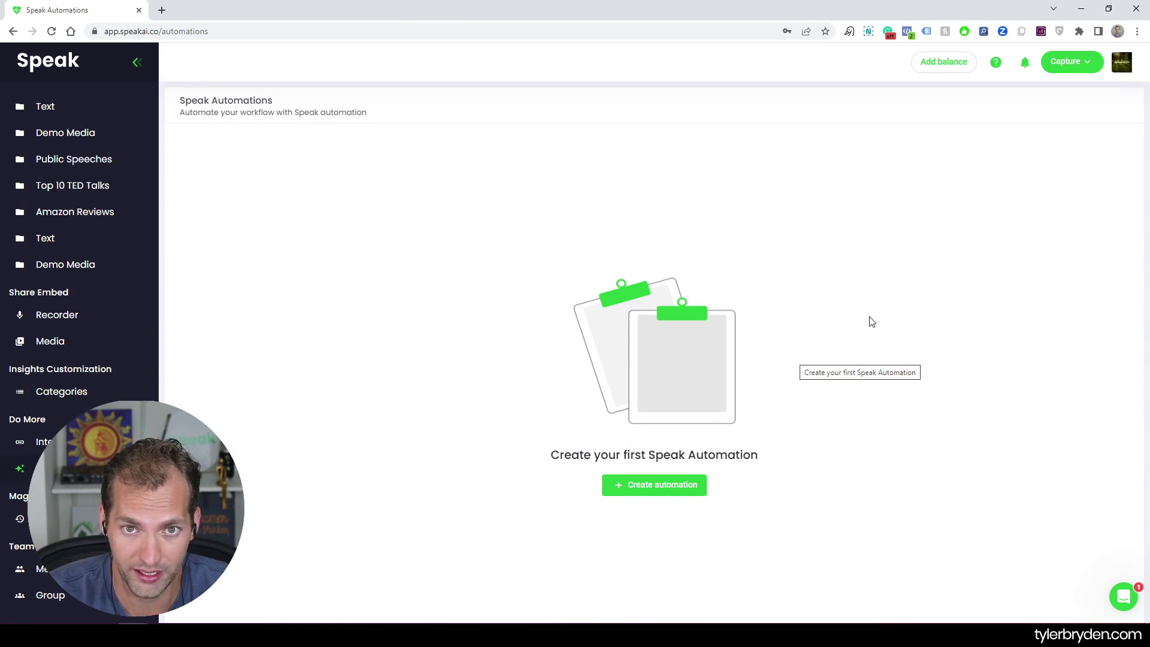
Create a new automation named and described 'Summarize this video into bullet-point list.'.
left_click(666, 484)
left_click(593, 190)
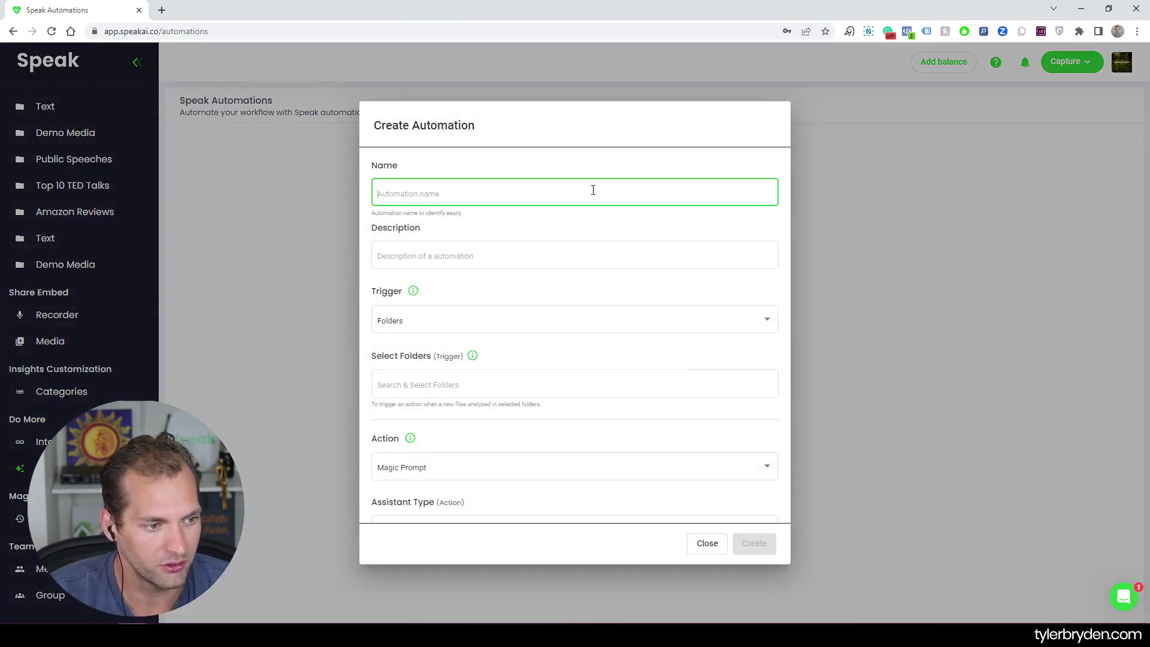
type("Summari")
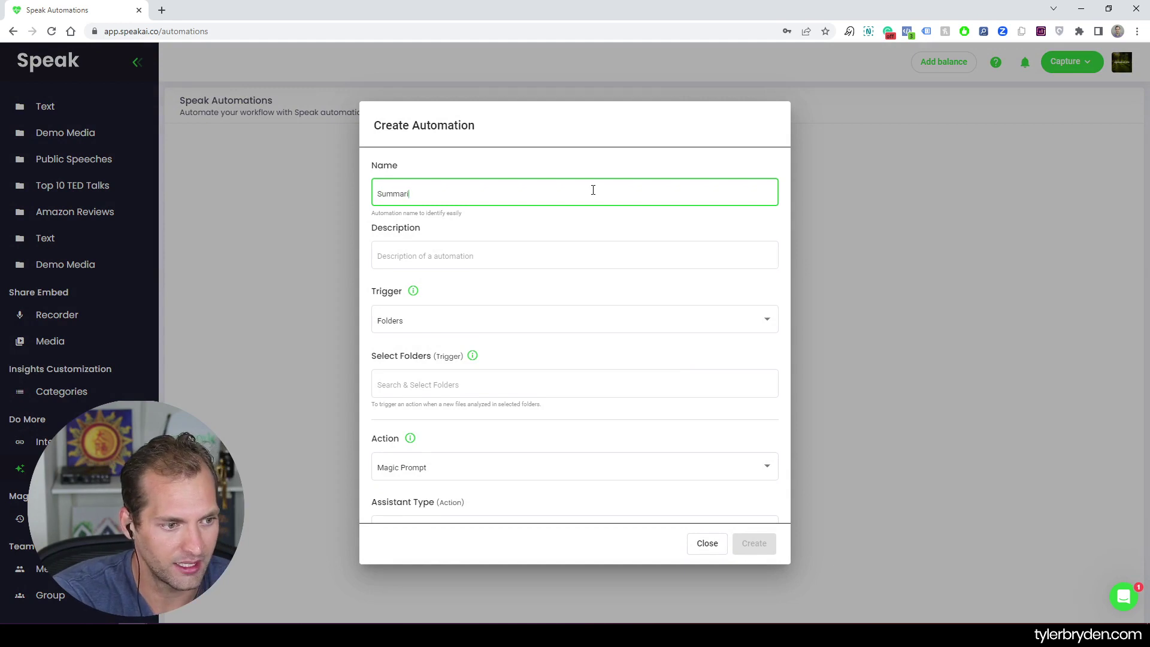
type("ze this video")
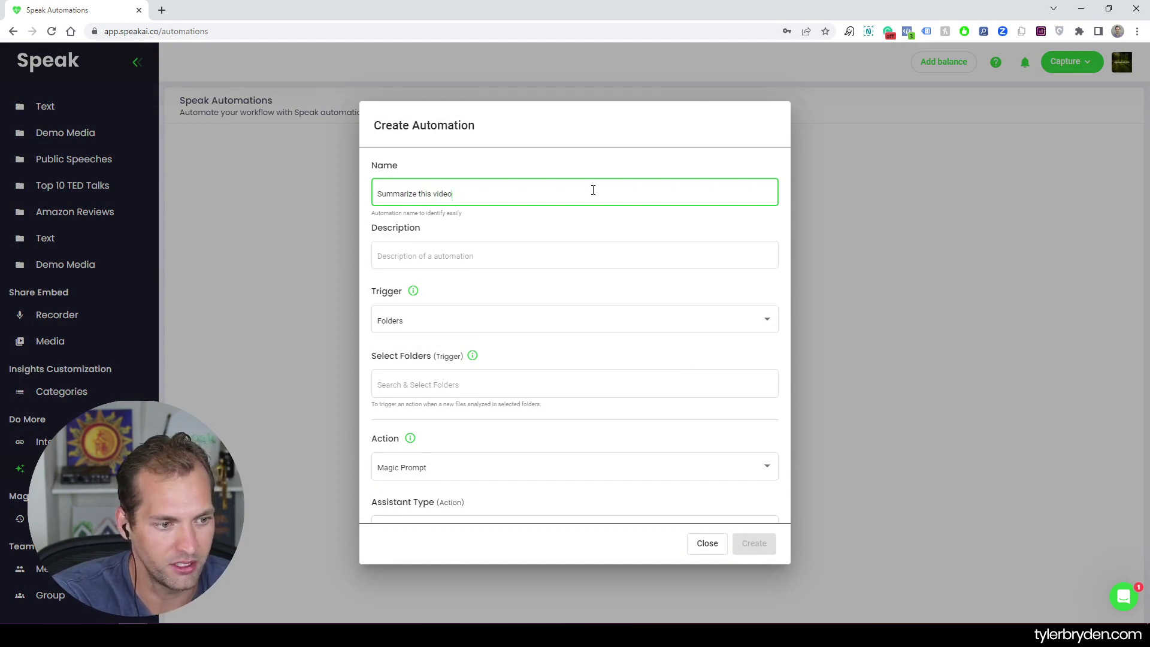
type(" into bull")
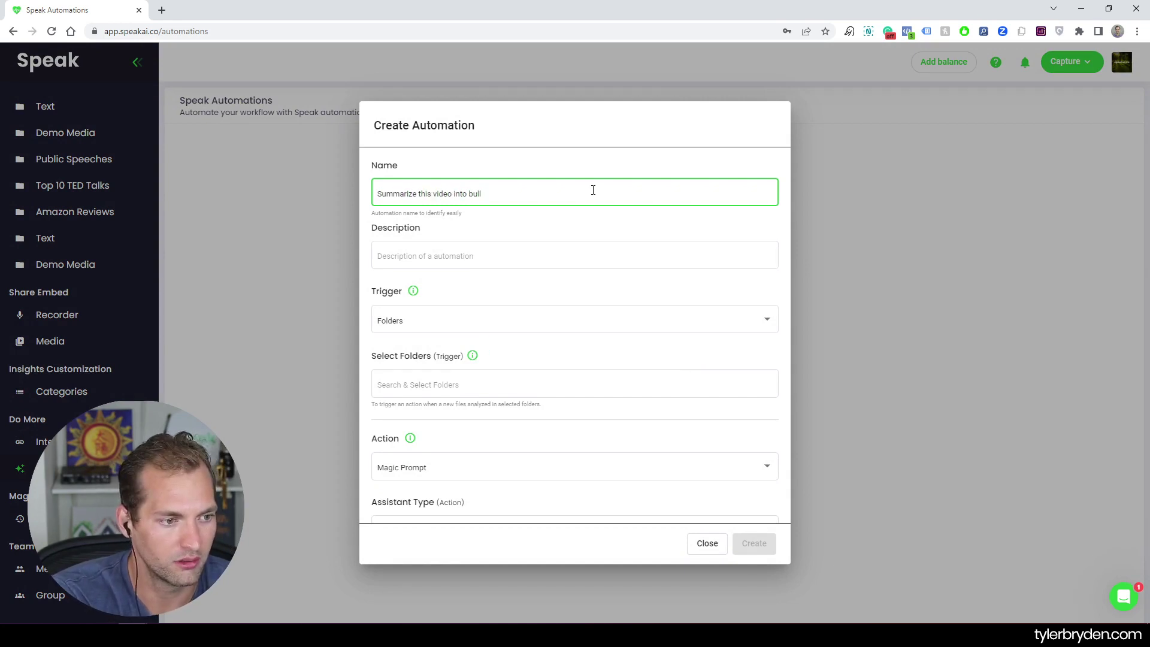
type("et-p")
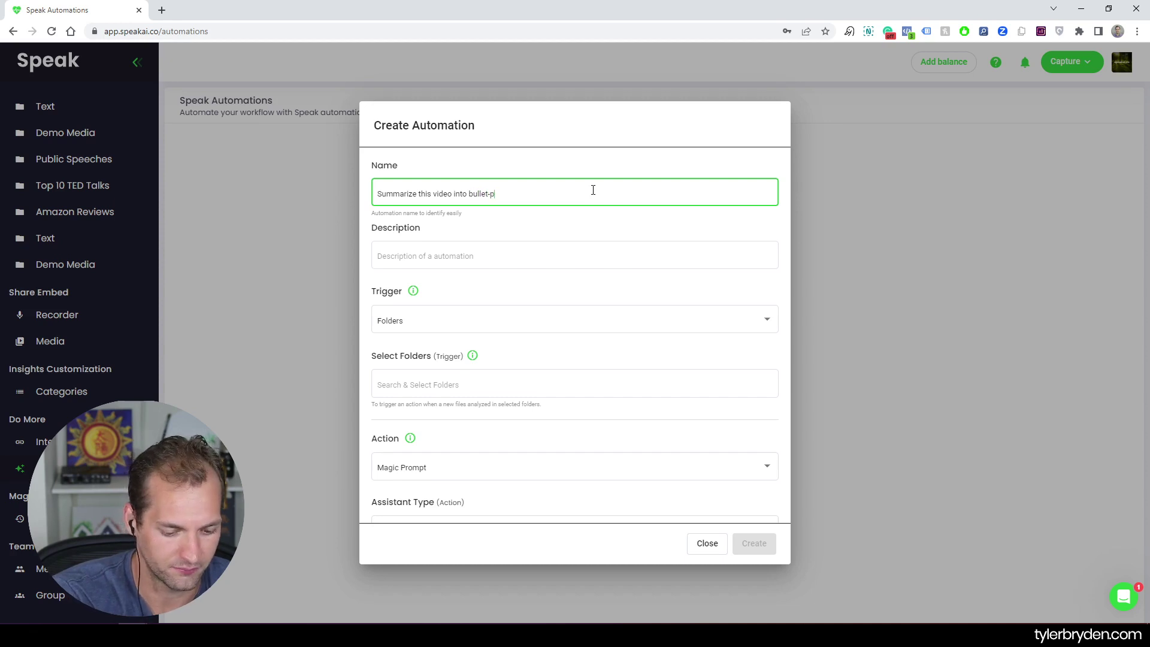
type("oint list.")
key("Tab")
type("Summarize this video into bullet-point list.")
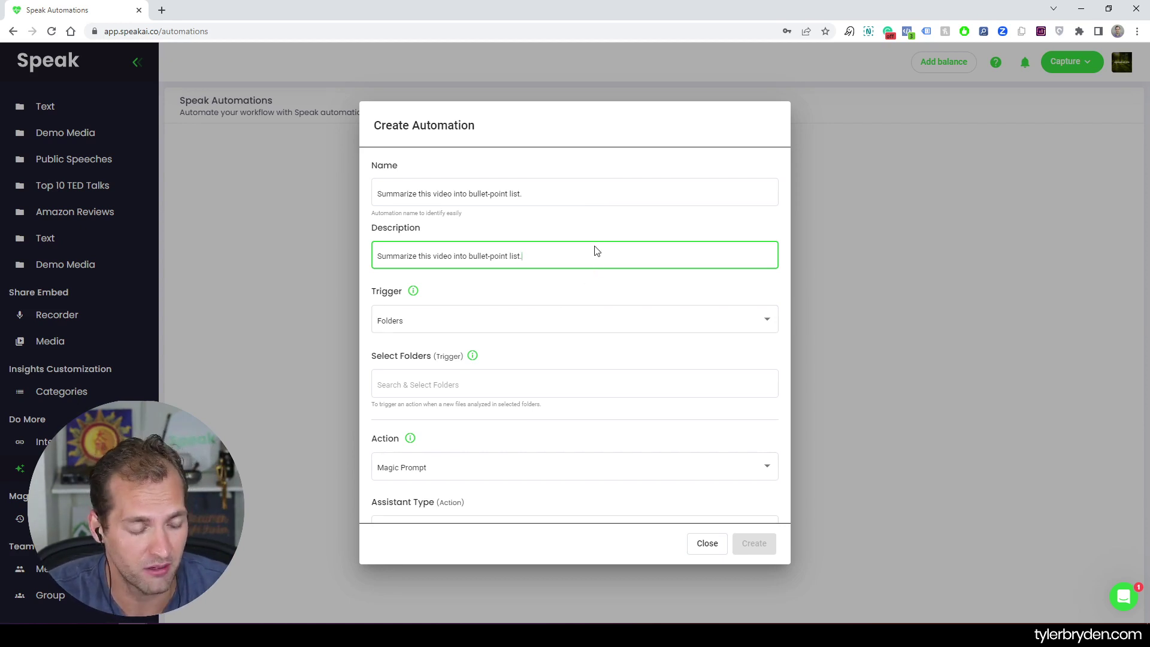
Keep the Folders trigger and select Demo Media as the watched folder.
left_click(462, 323)
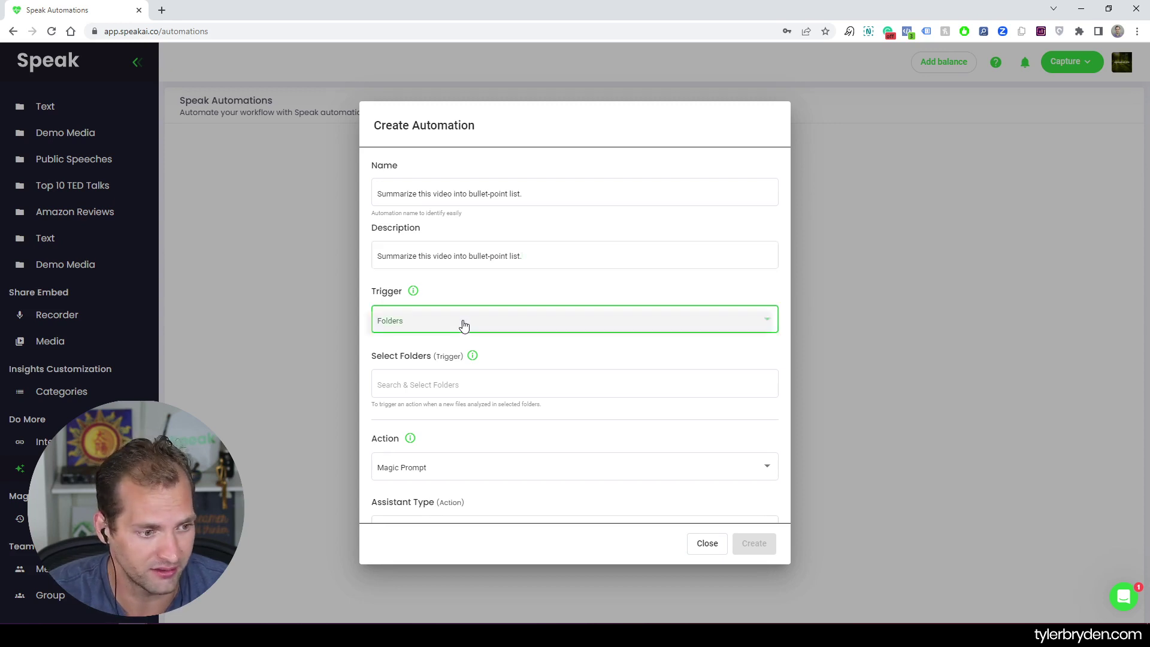
left_click(497, 284)
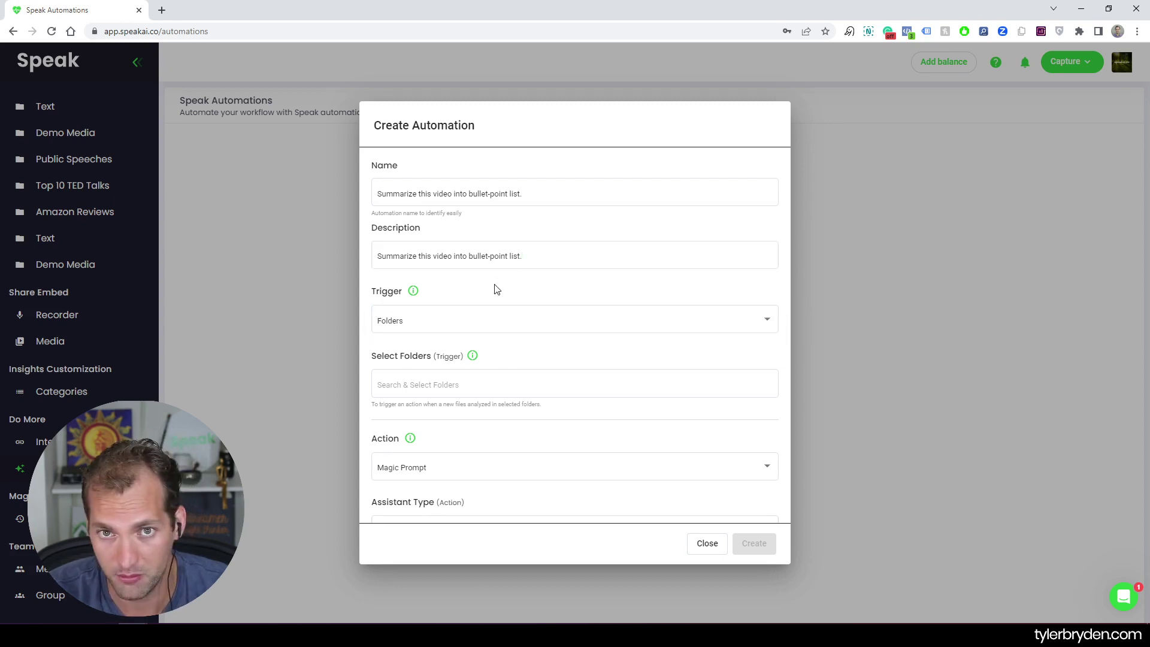
left_click(503, 384)
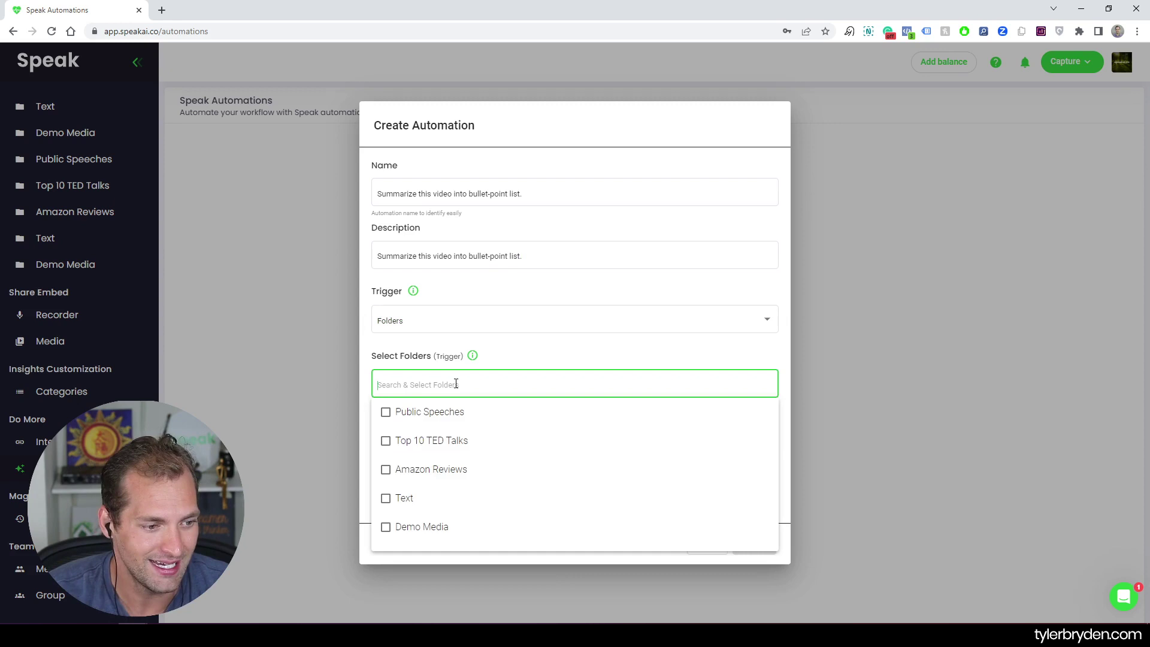
scroll(527, 443, "down", 1)
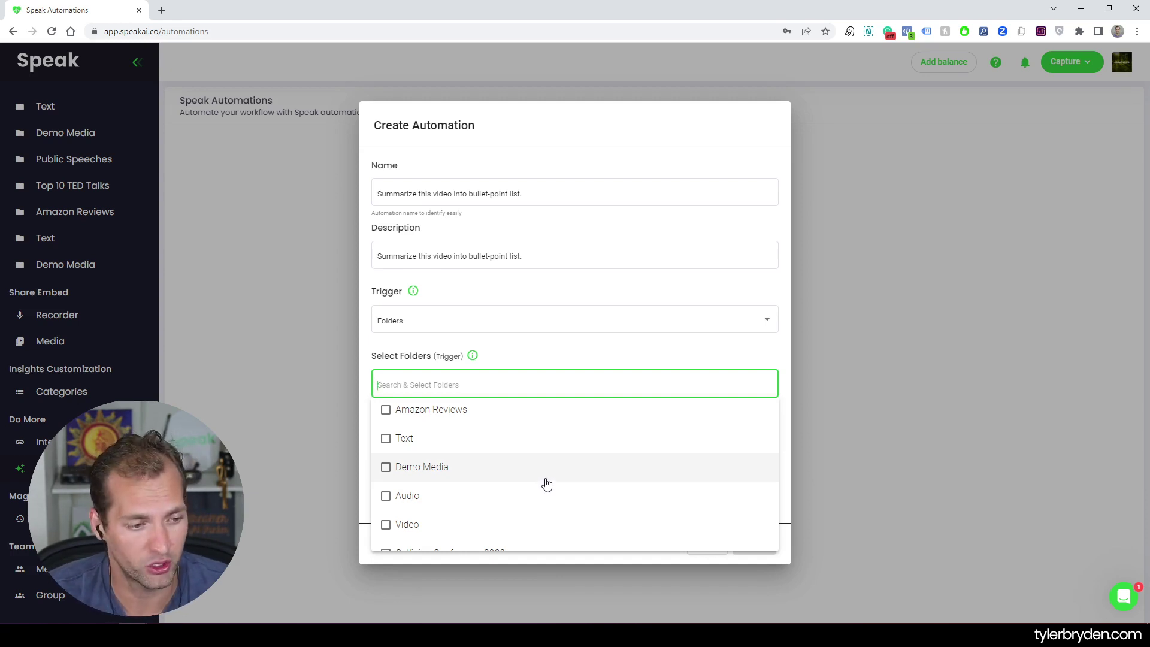
scroll(546, 485, "down", 1)
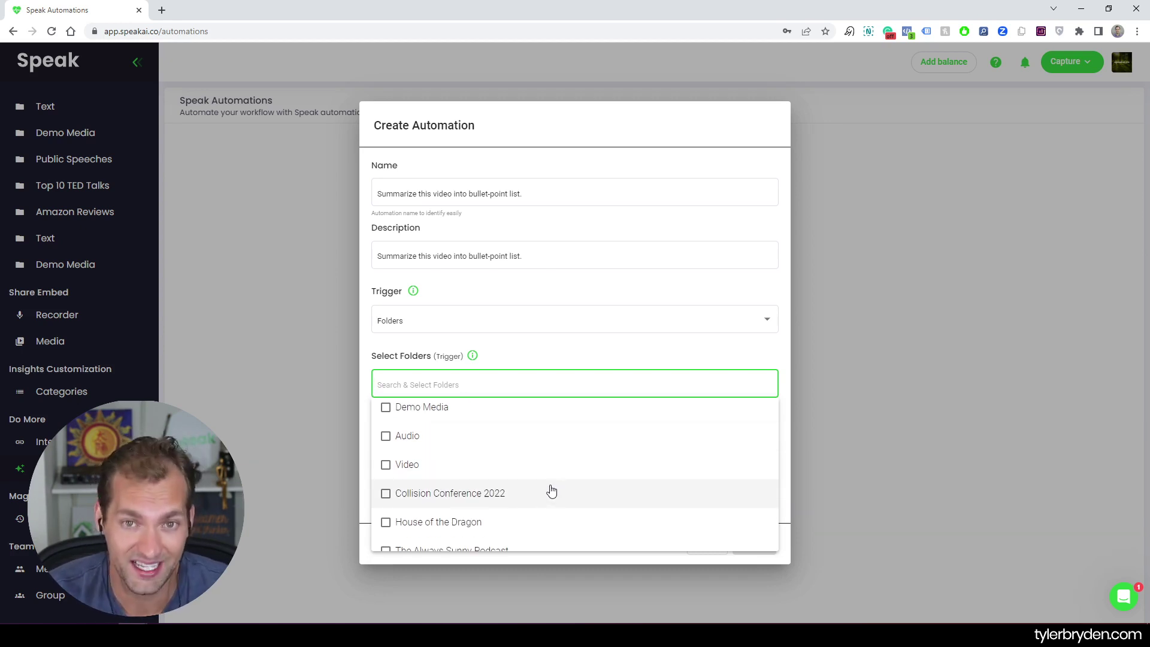
scroll(557, 479, "down", 1)
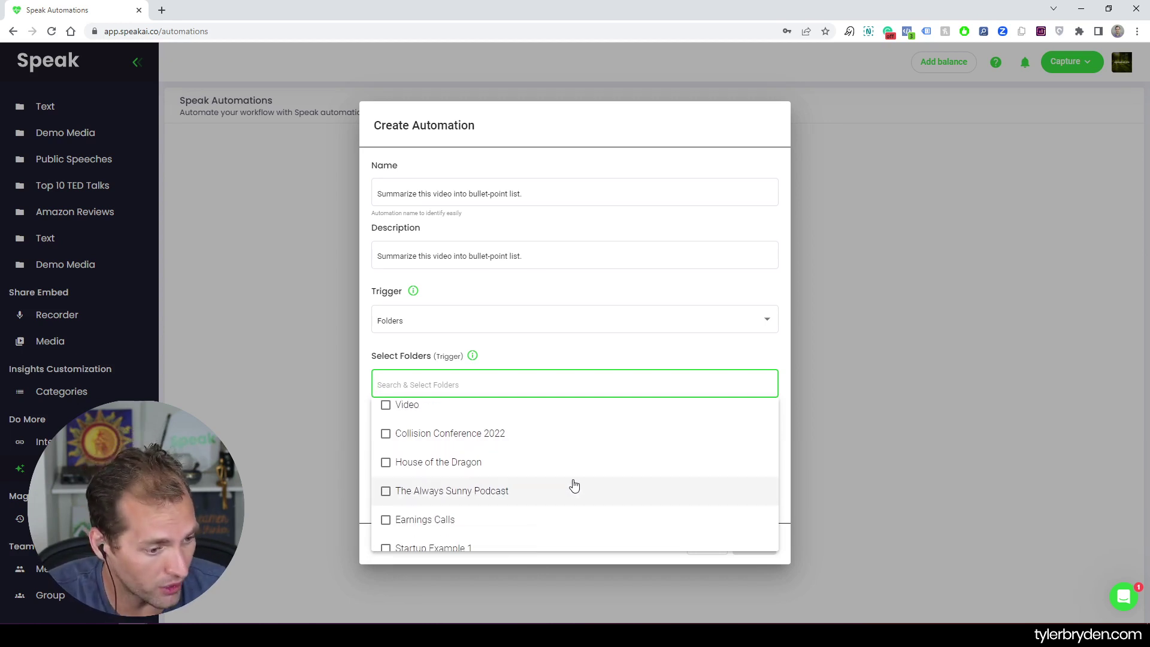
scroll(590, 476, "up", 1)
scroll(557, 473, "up", 3)
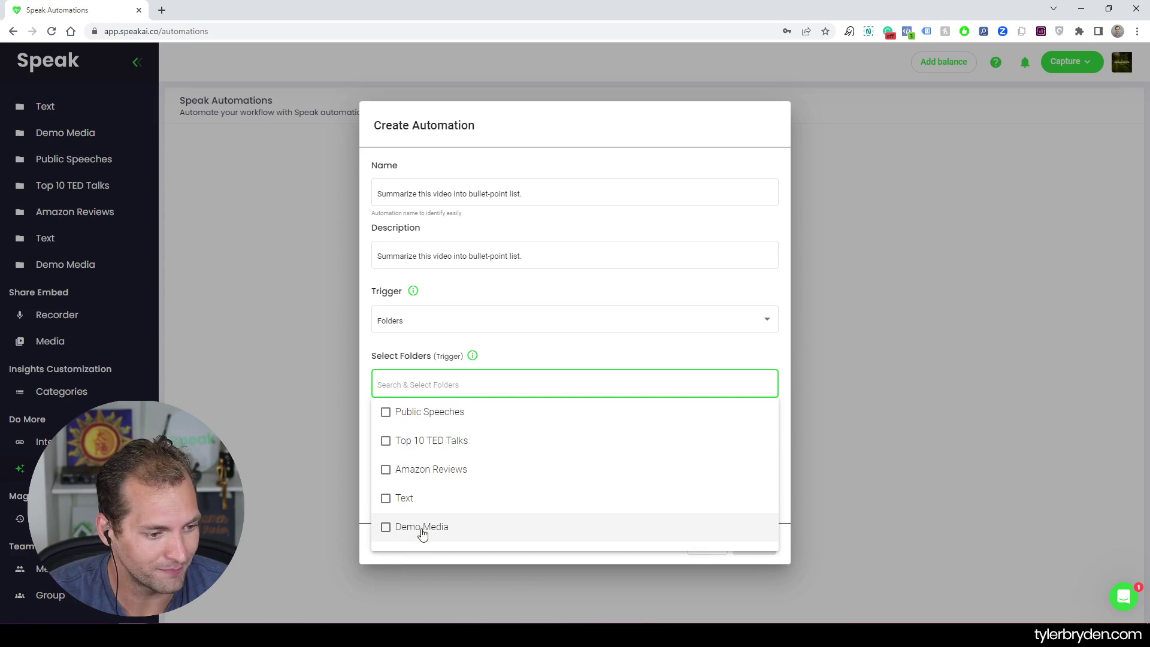
left_click(390, 531)
left_click(577, 367)
scroll(610, 379, "down", 2)
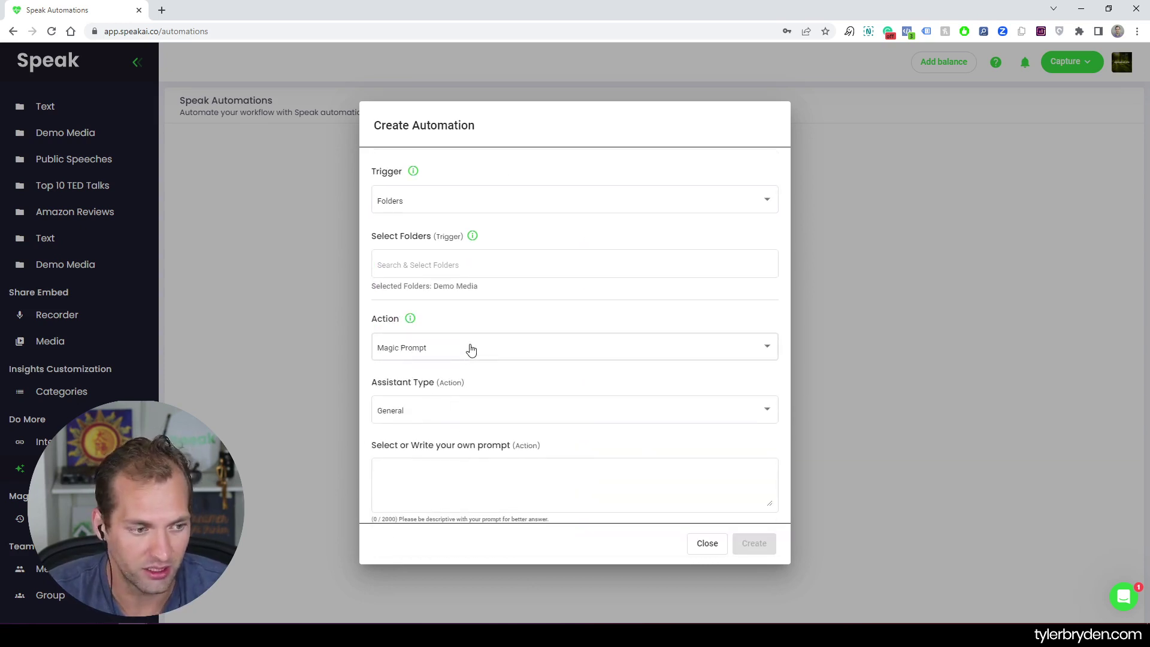
Keep General assistant type and use the prompt 'Summarize the main discussion points in a concise bullet-point list.'.
mouse_move(474, 237)
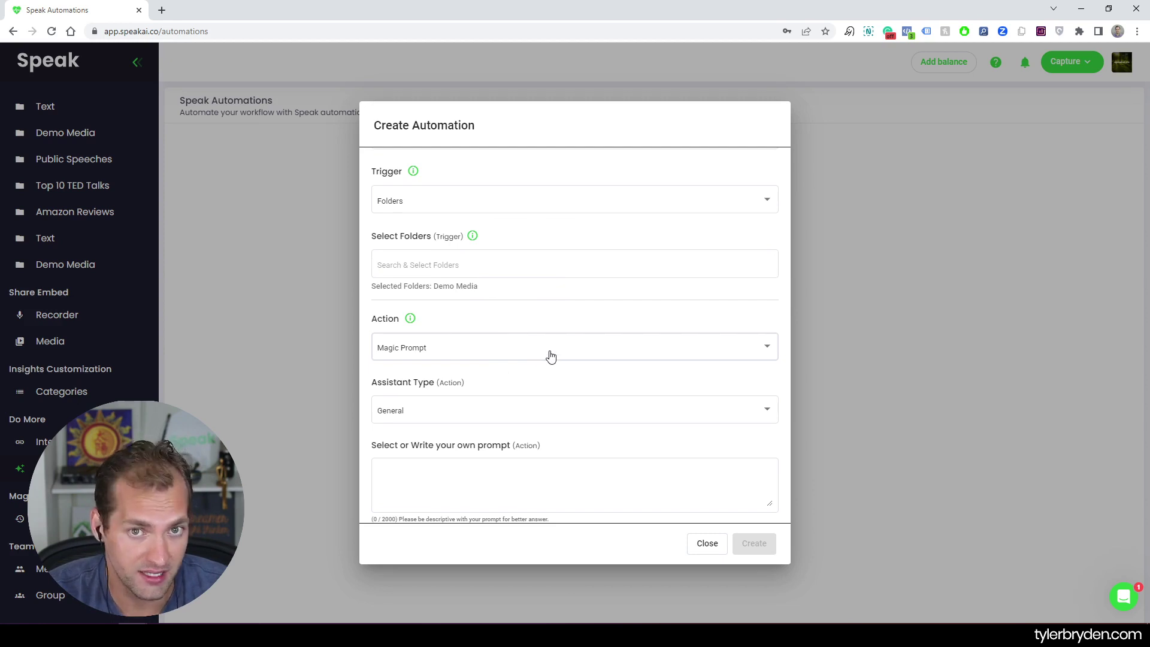
scroll(542, 386, "down", 1)
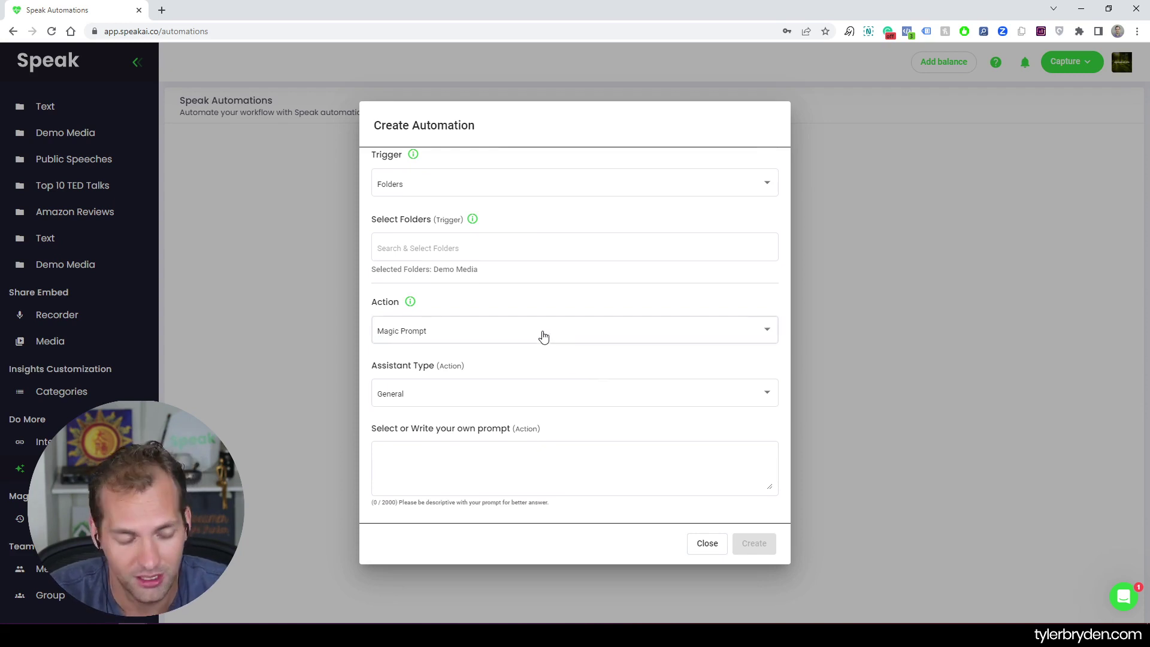
left_click(467, 407)
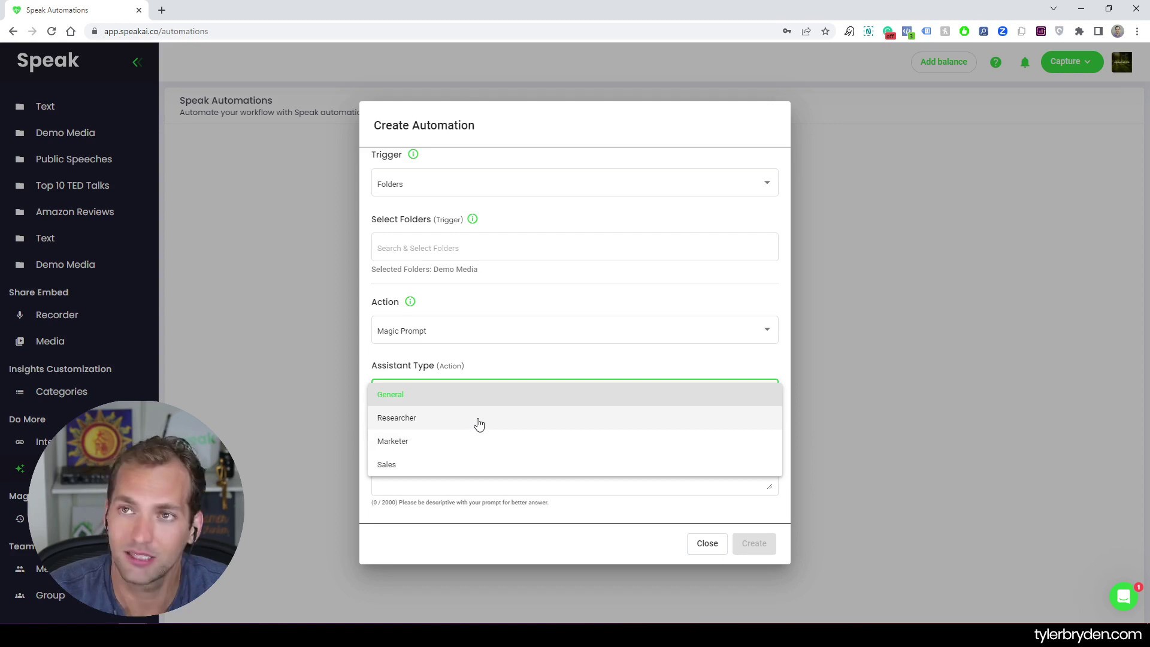
left_click(473, 395)
scroll(515, 329, "up", 3)
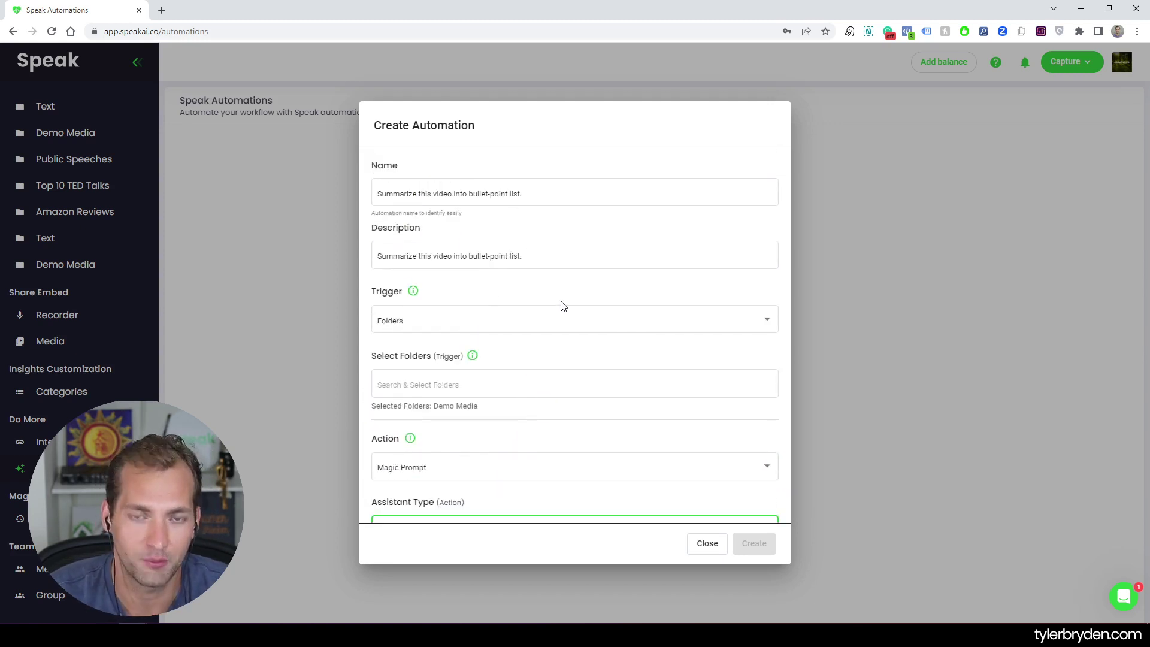
scroll(539, 467, "down", 2)
left_click(526, 464)
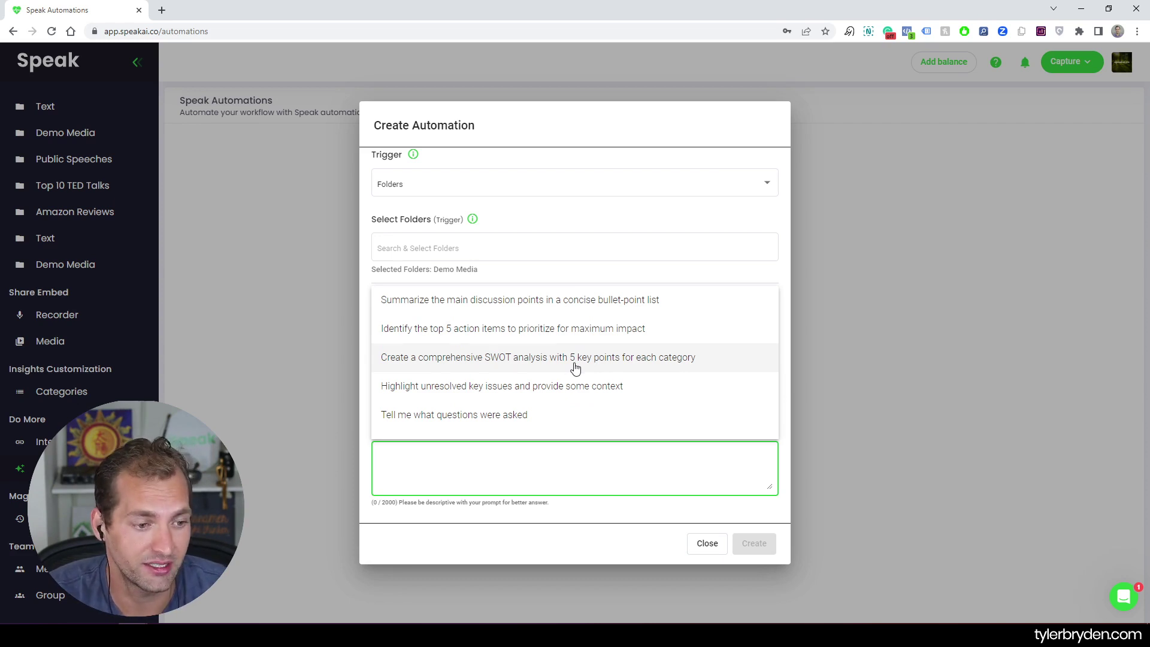
left_click(460, 317)
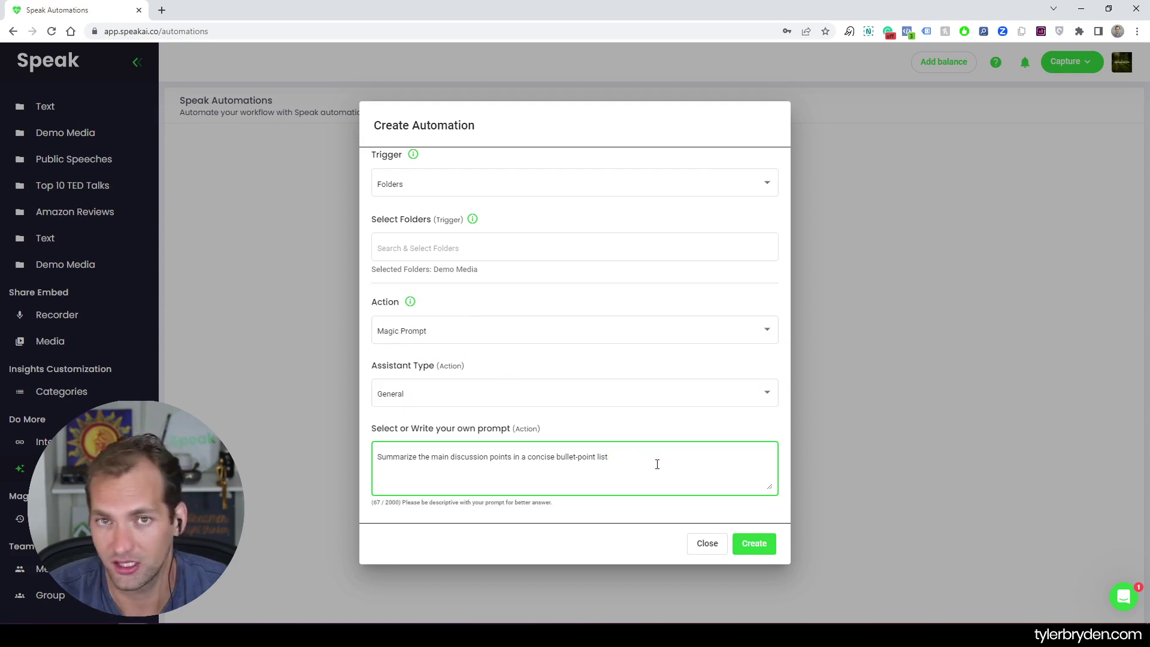
Create the Magic Prompt automation and open its actions menu in the list.
left_click(755, 546)
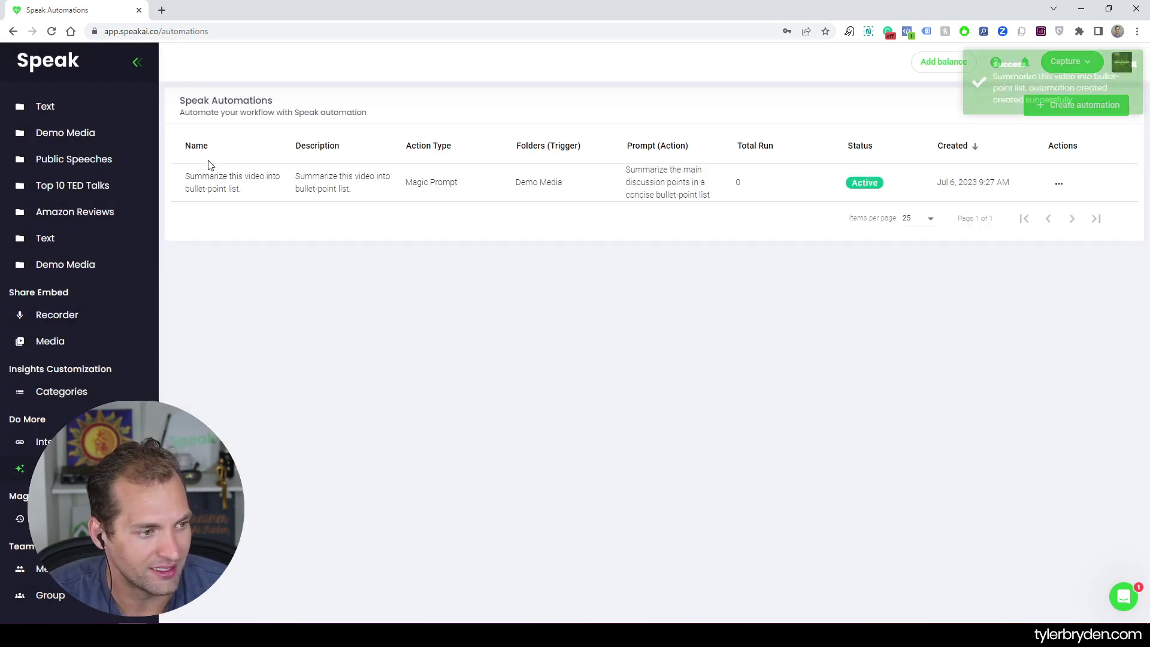
left_click(1058, 183)
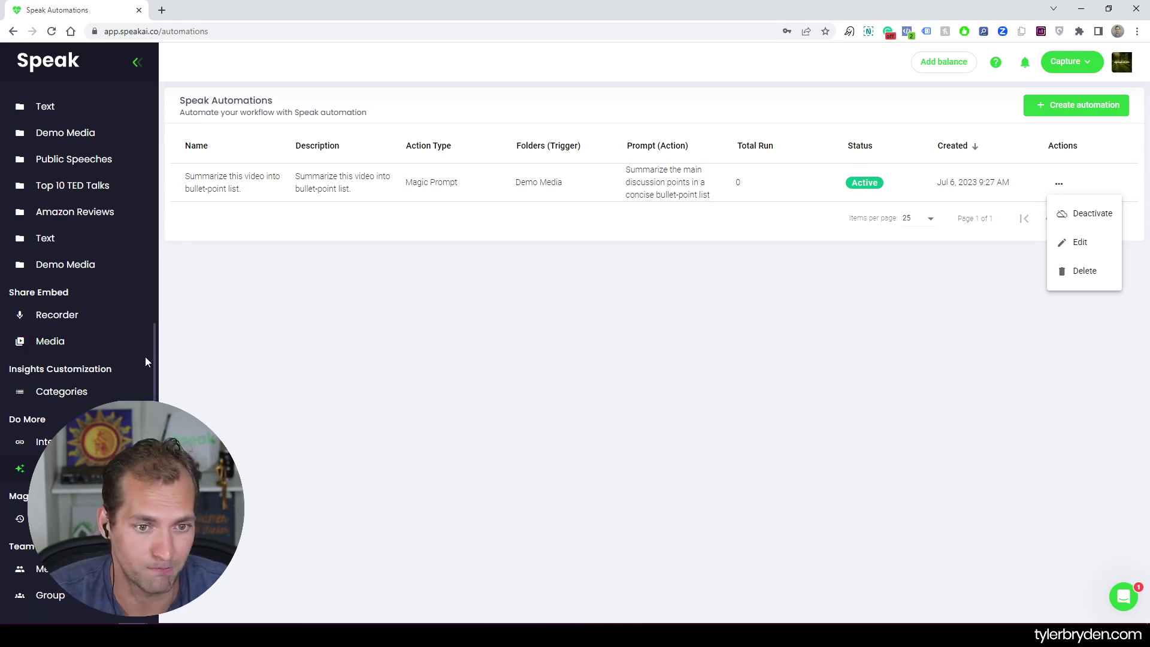
Start a new upload with the Collision Conference 2022 - Day Three video file.
left_click(1069, 61)
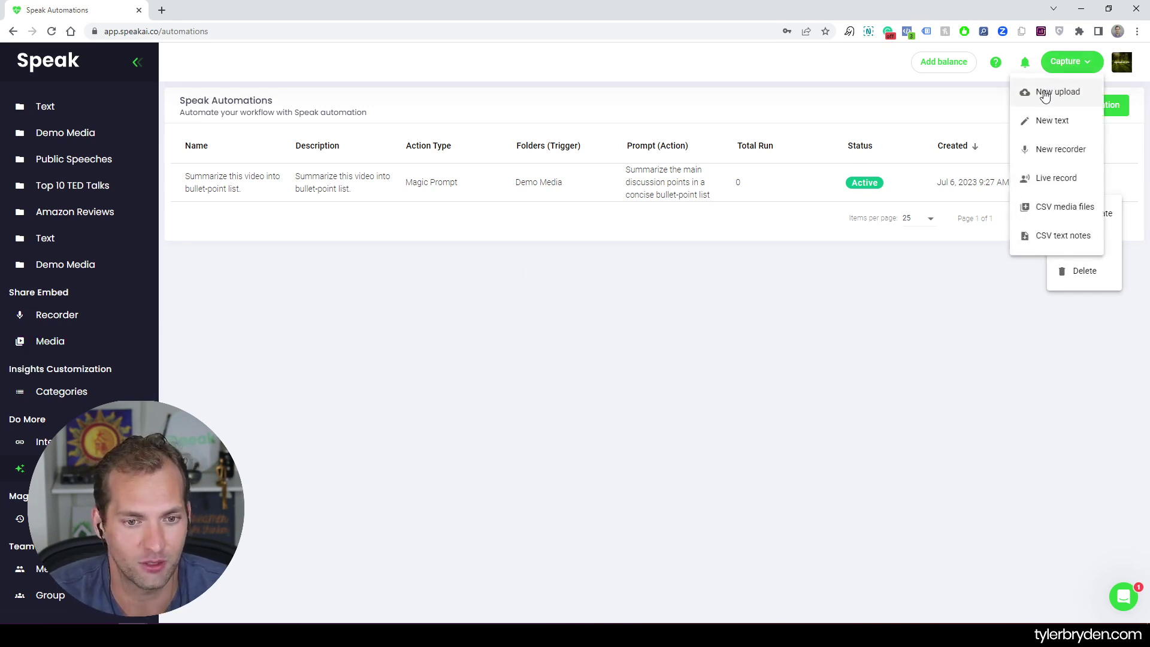
left_click(1044, 92)
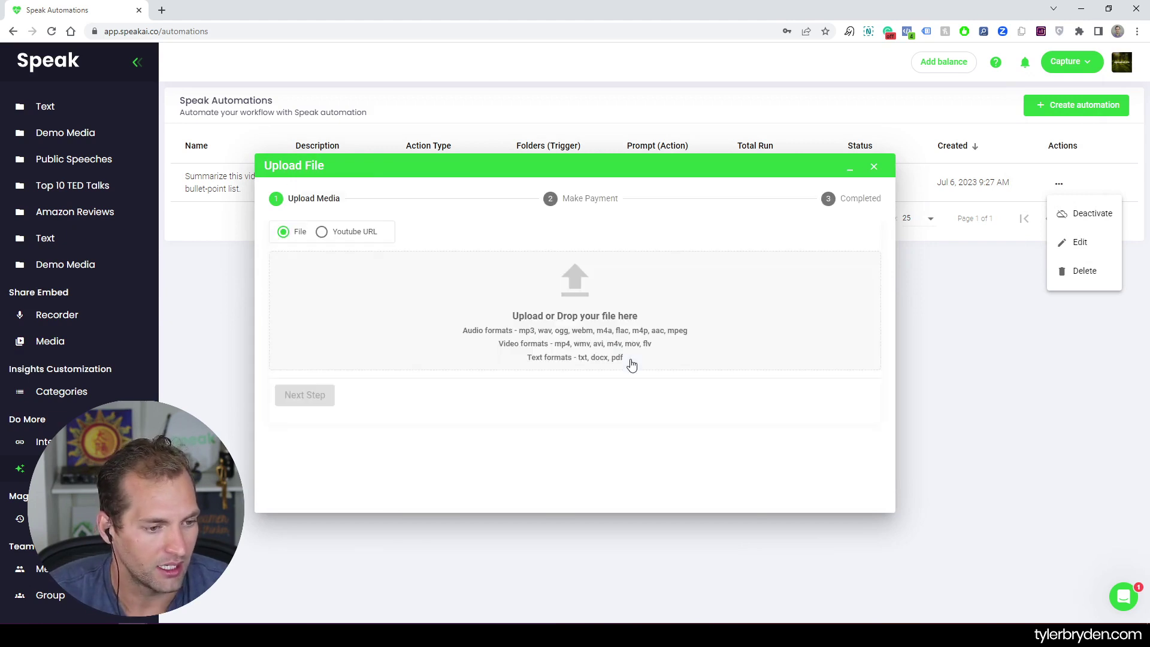
left_click(567, 326)
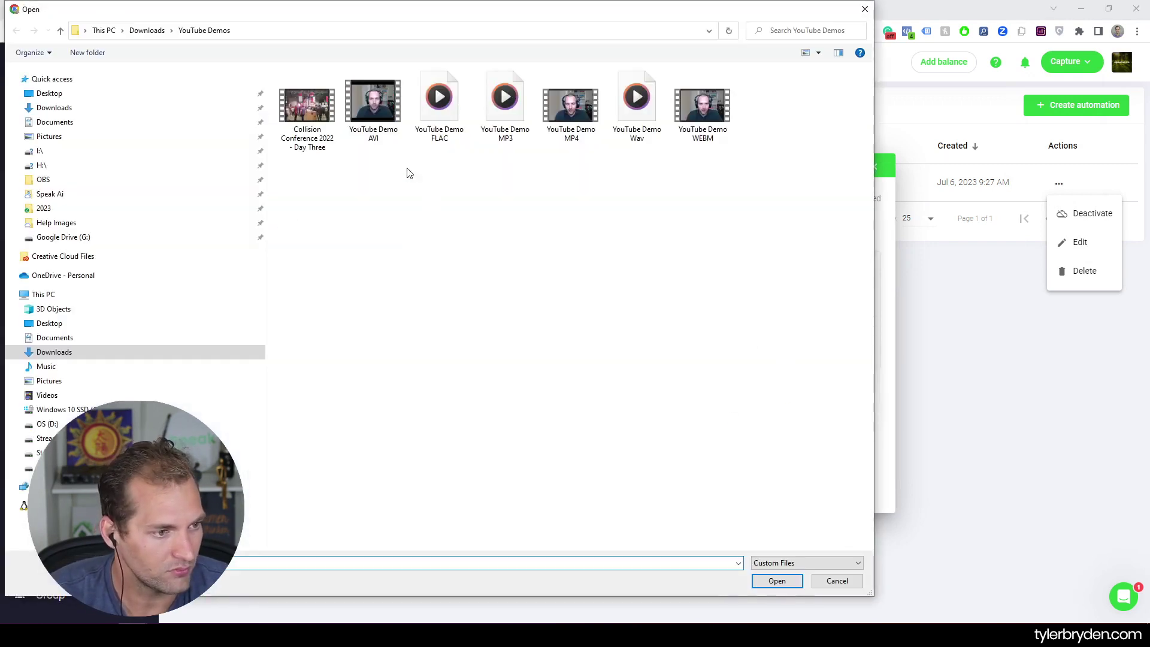
double_click(320, 118)
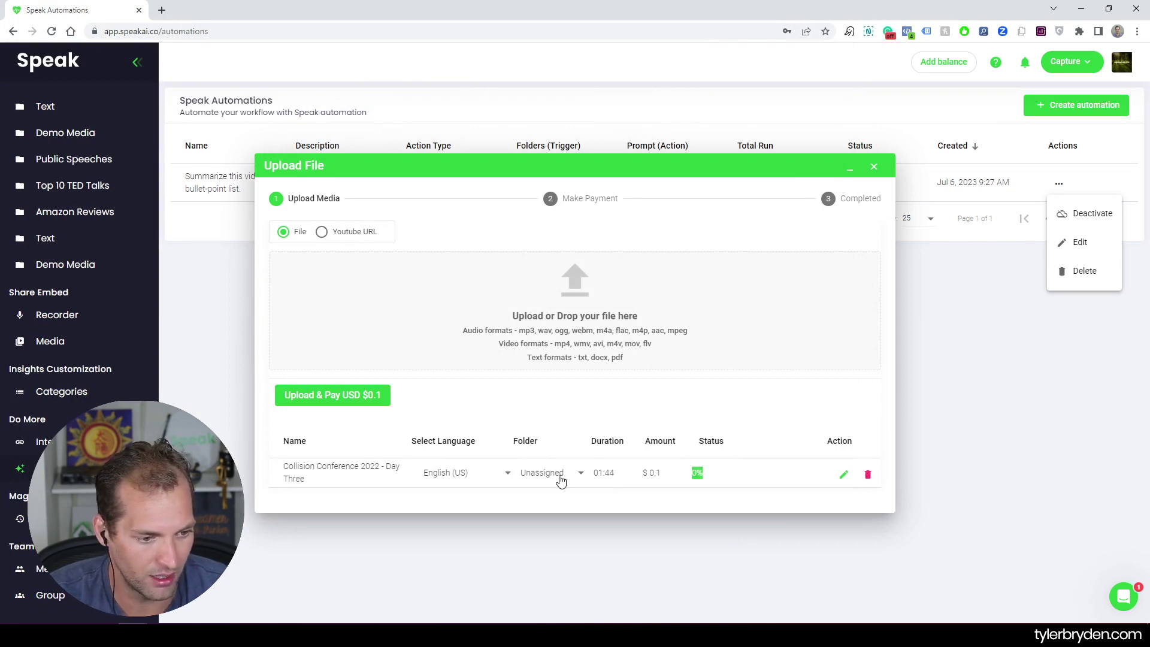
Place the upload in the Demo Media folder and confirm the USD $0.1 payment.
left_click(579, 479)
scroll(590, 536, "down", 1)
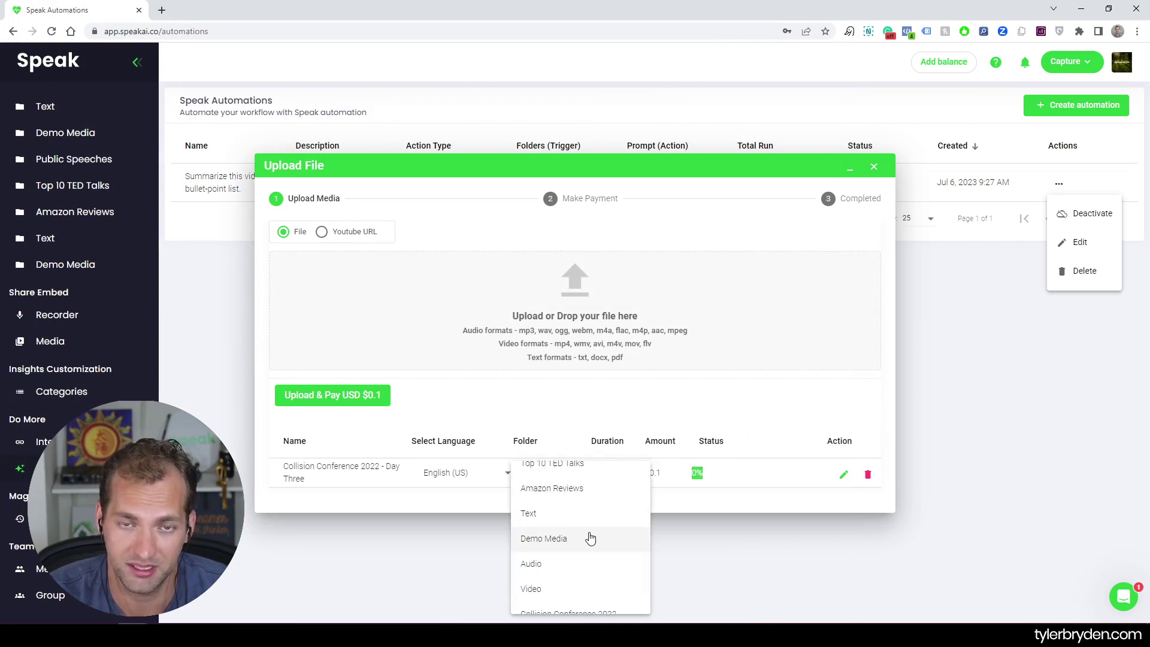
left_click(591, 538)
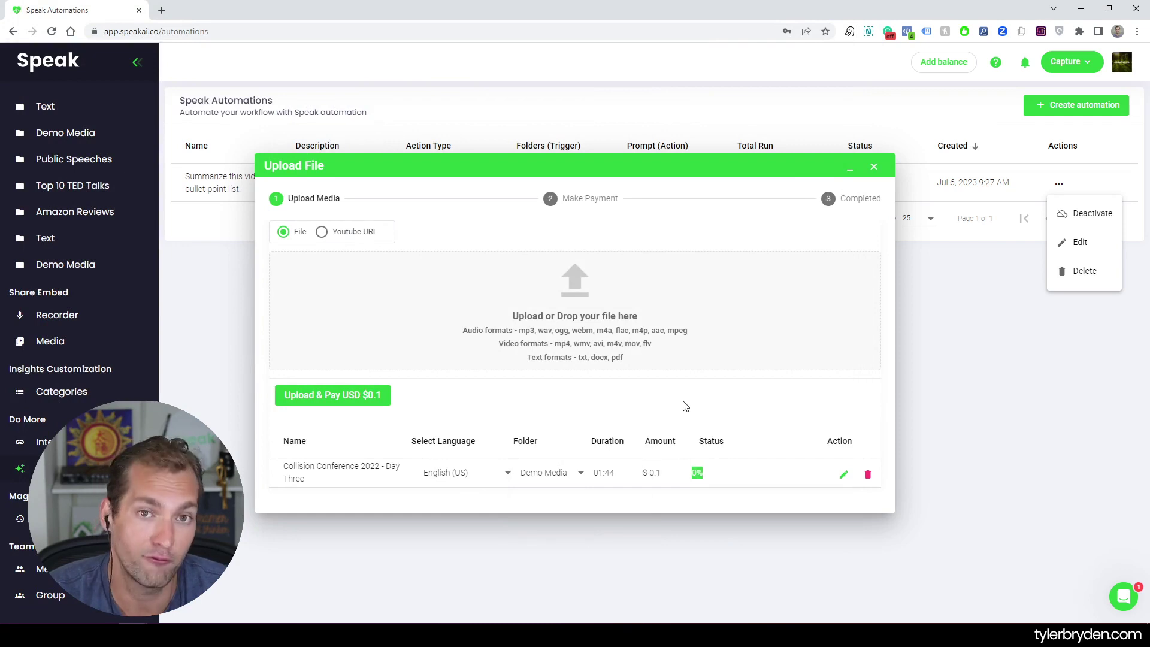
left_click(335, 397)
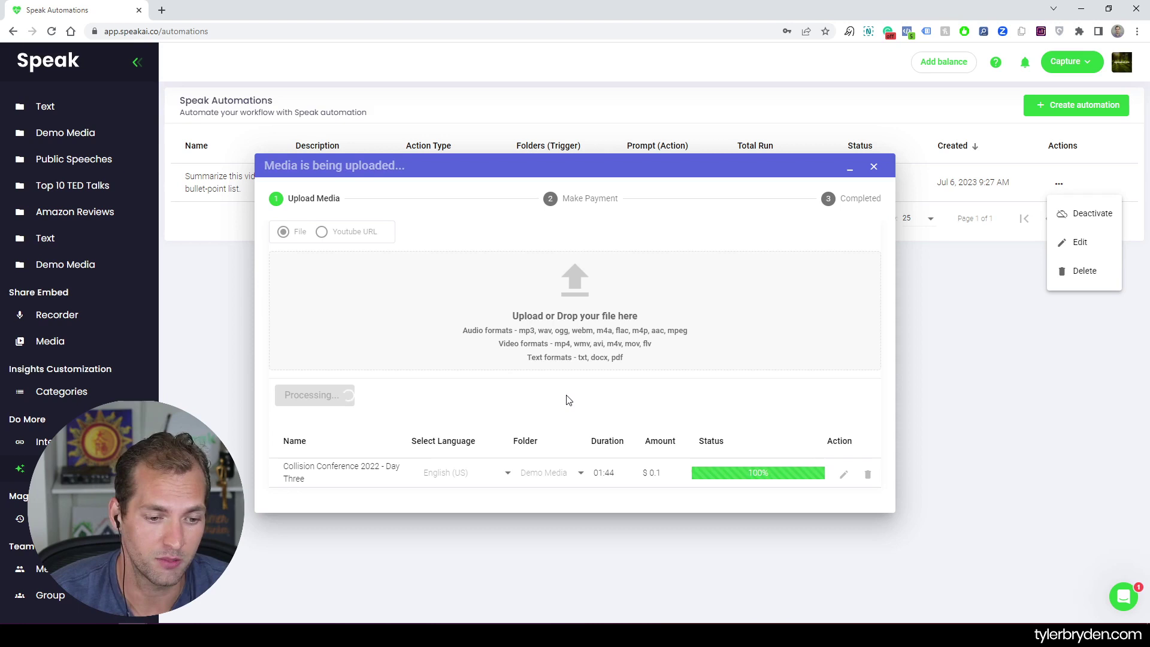
left_click(315, 461)
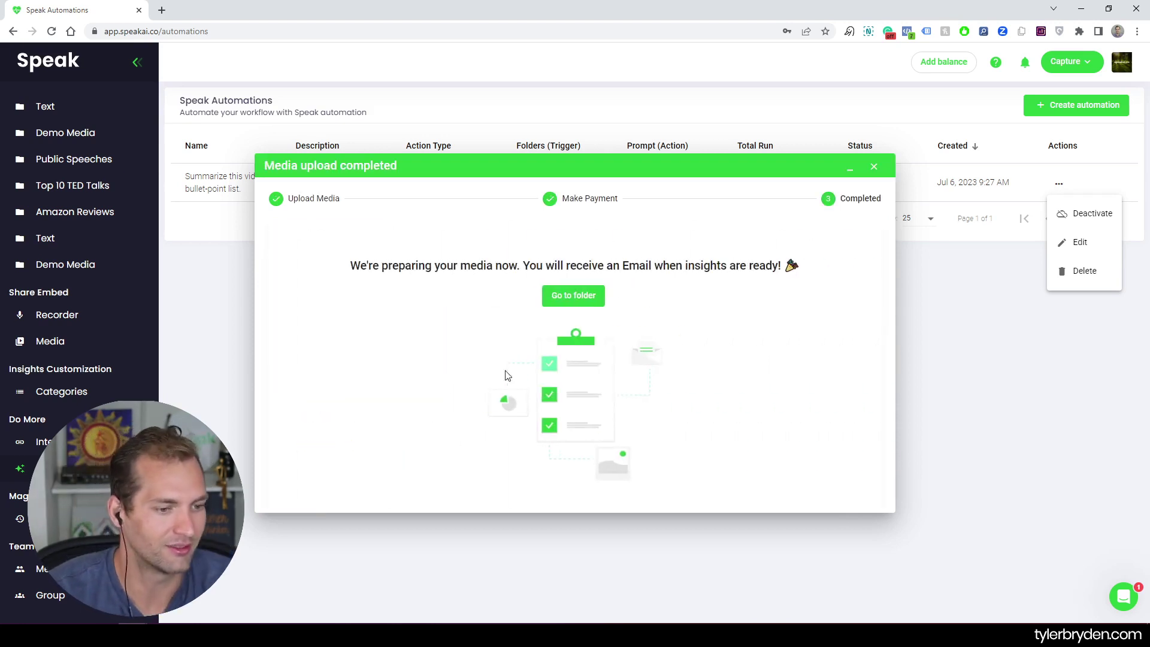
Go to Demo Media and open the Collision Conference 2022 - Day Three video.
left_click(574, 302)
left_click(101, 268)
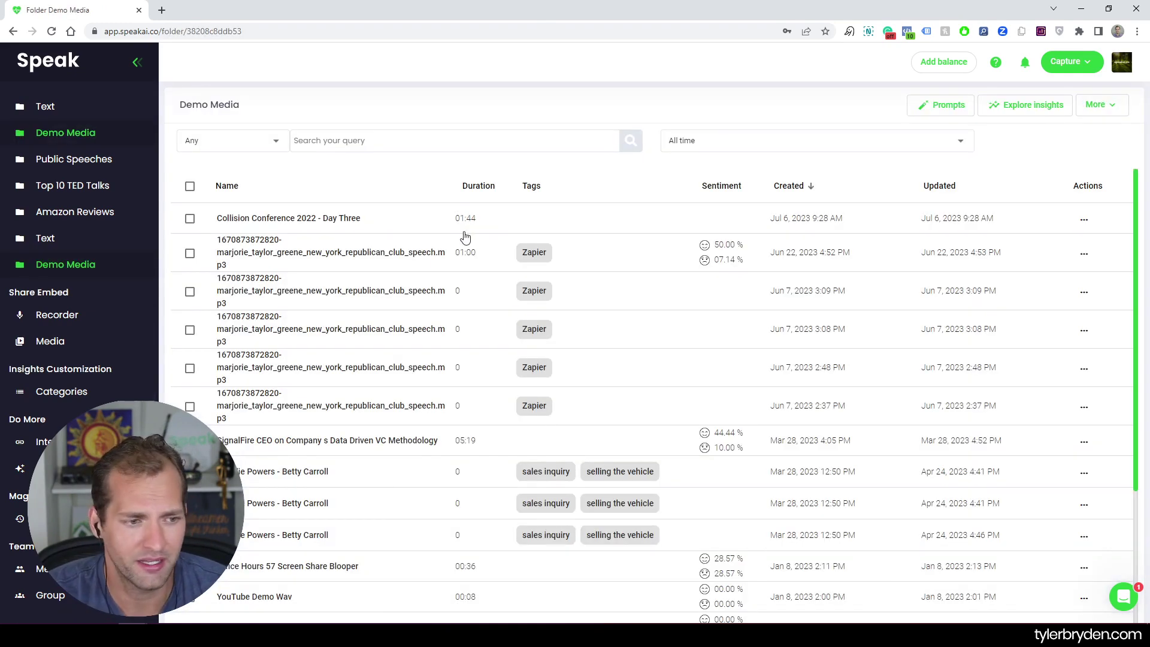
left_click(474, 225)
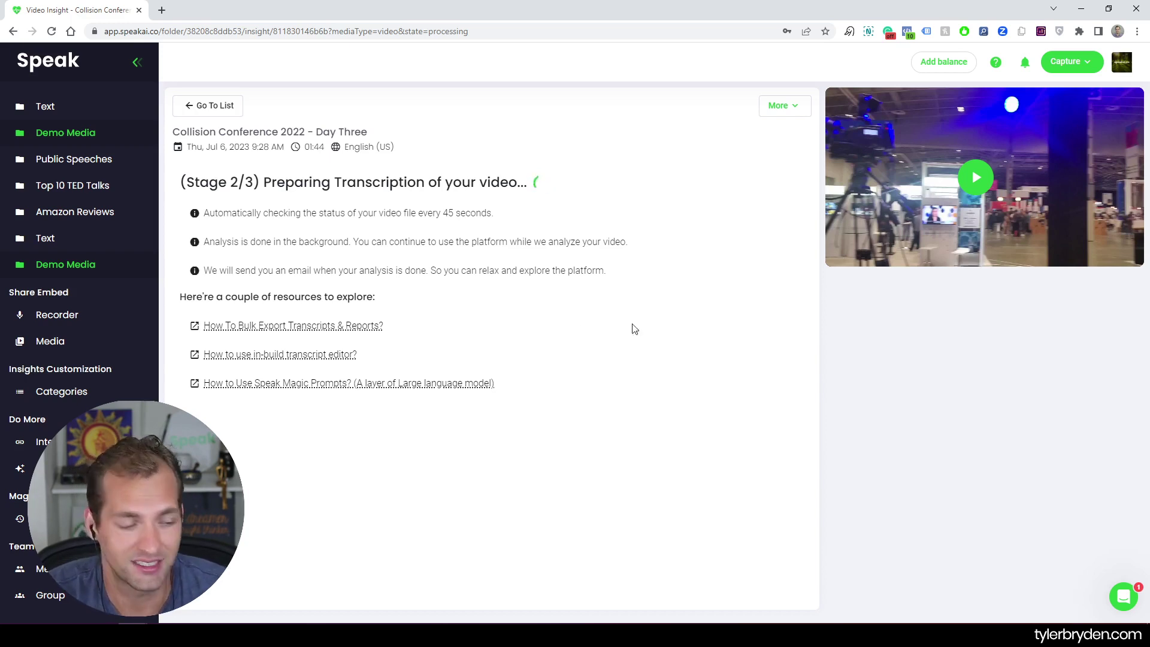
Open Magic Prompts History and scroll through its table.
left_click(19, 519)
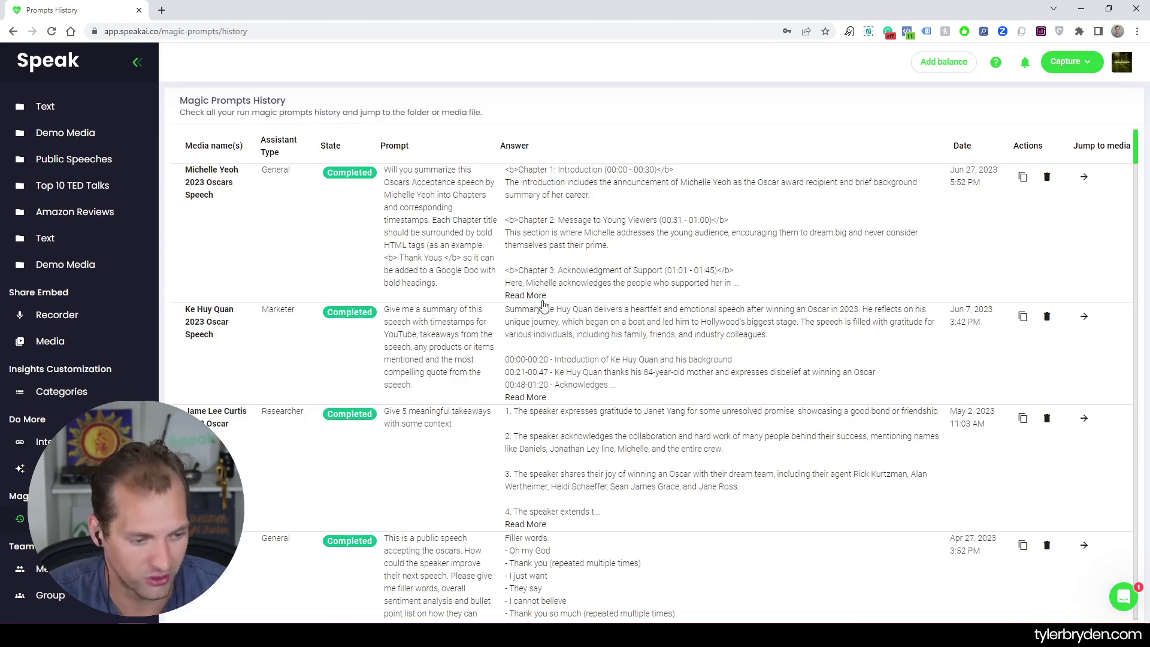
scroll(599, 389, "down", 6)
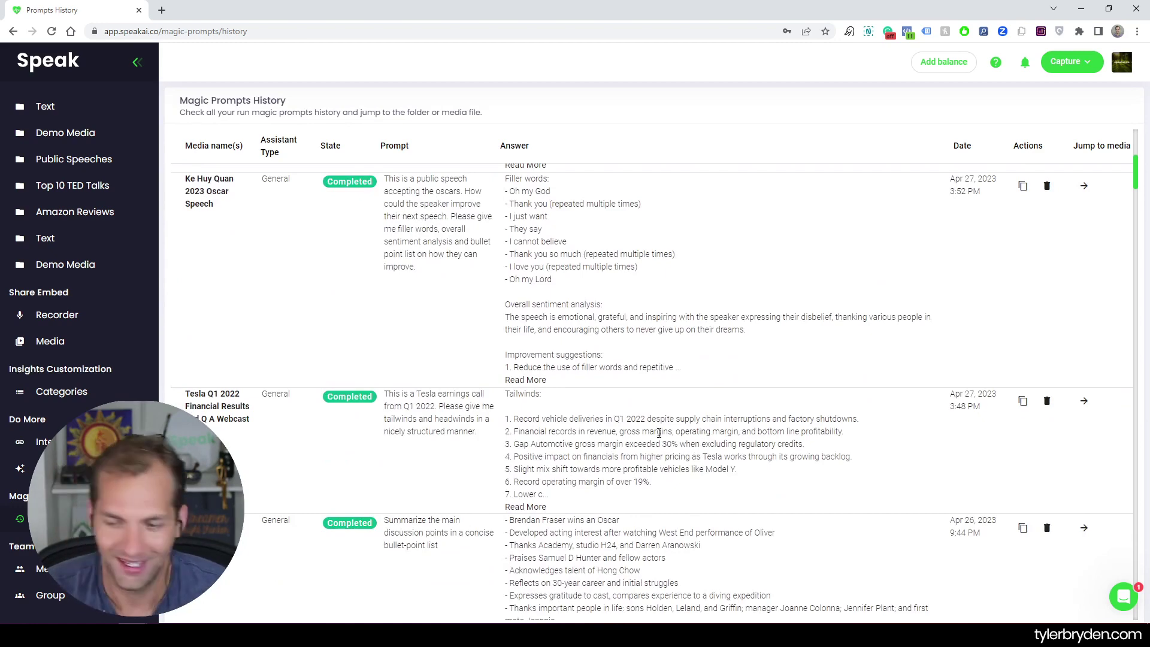
scroll(681, 418, "up", 6)
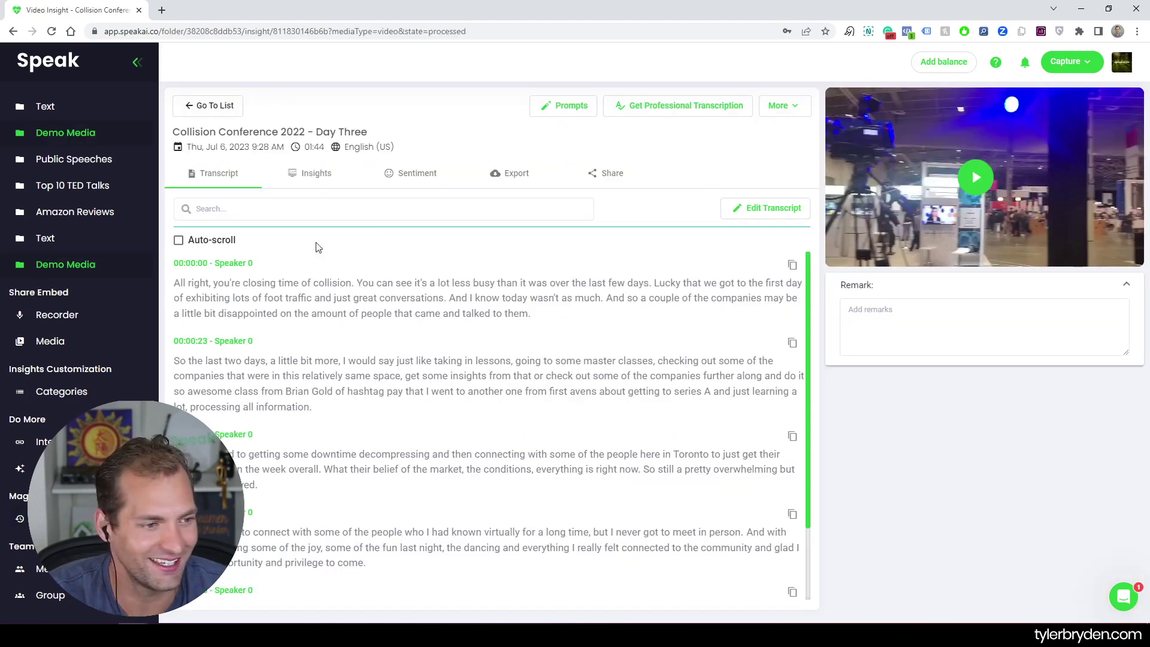
View the video's Insights and Sentiment tabs.
left_click(324, 174)
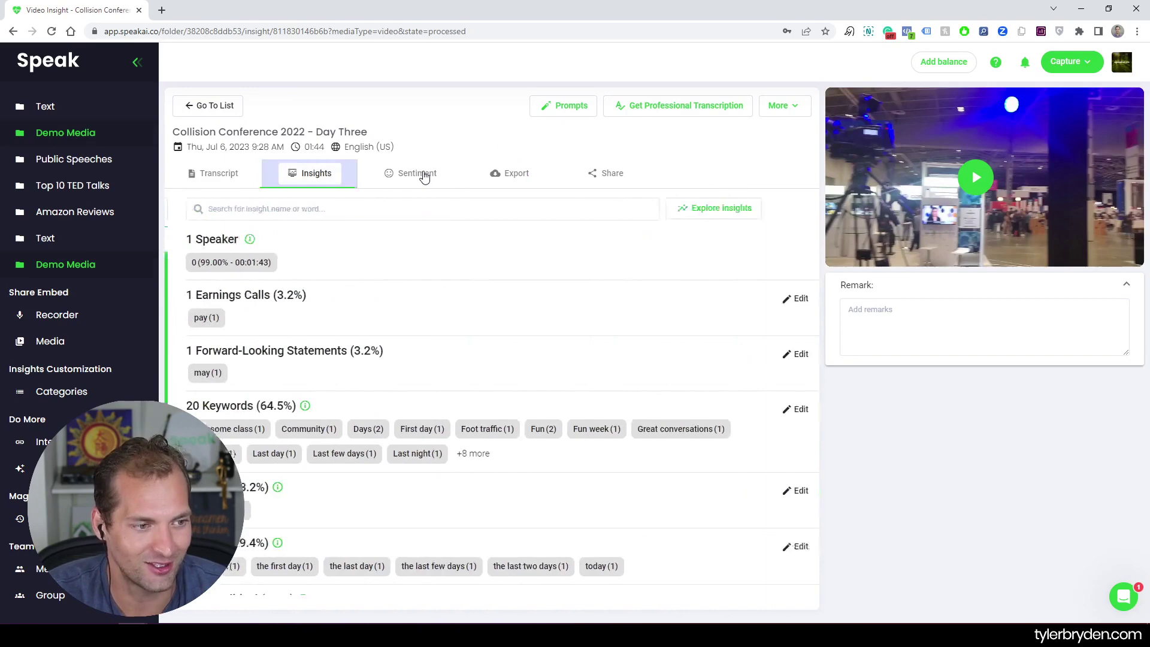
left_click(419, 173)
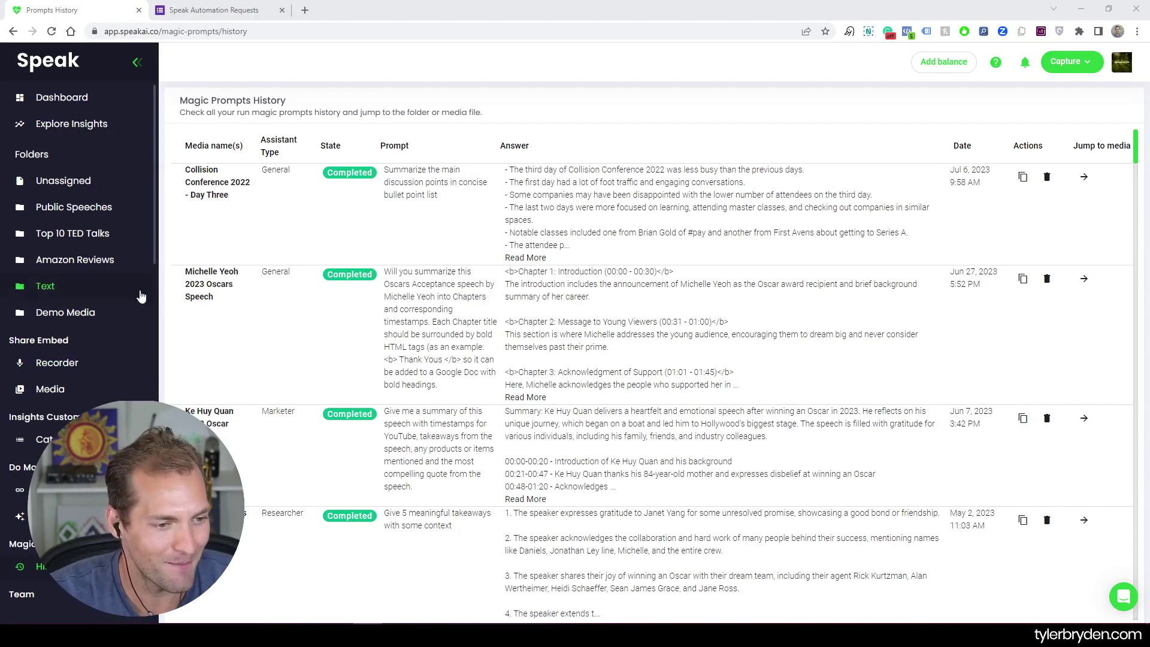
Read the full summary, revisit Automations, then switch to the Speak Automation Requests tab.
left_click(523, 259)
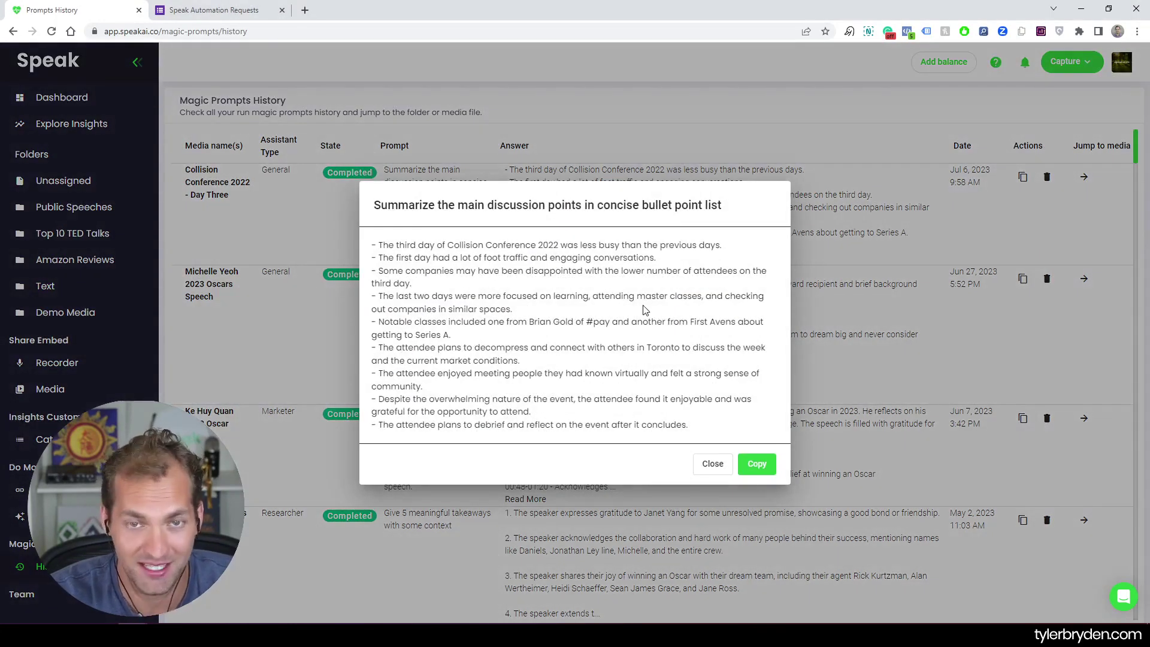
left_click_drag(389, 245, 546, 342)
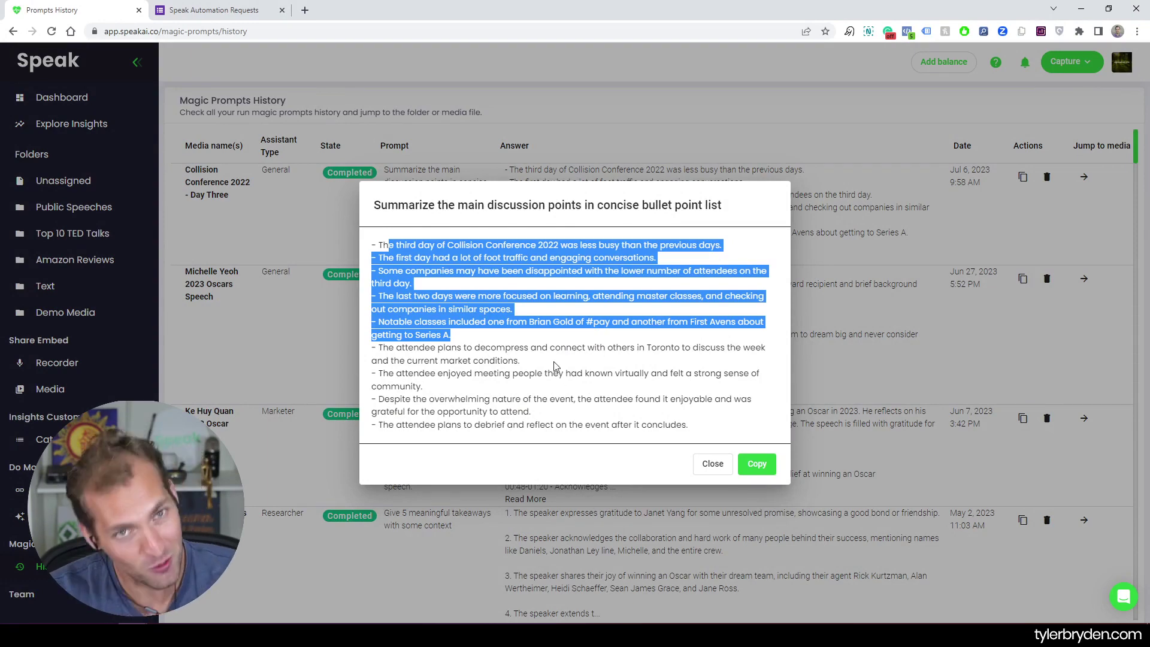
left_click(711, 465)
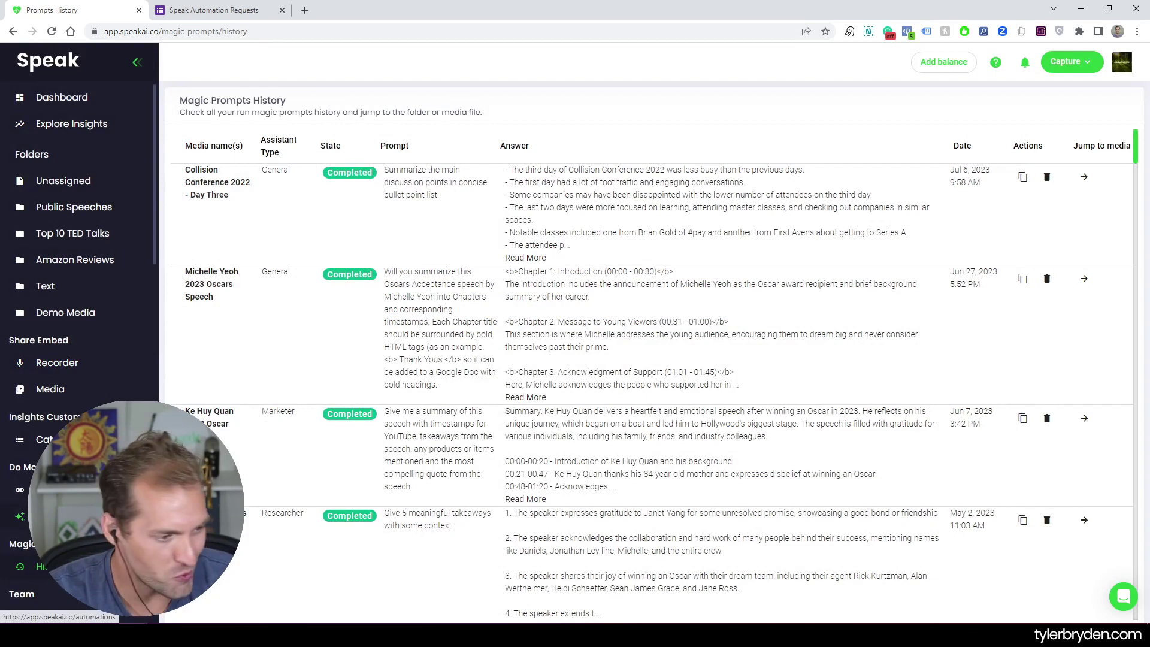
left_click(36, 516)
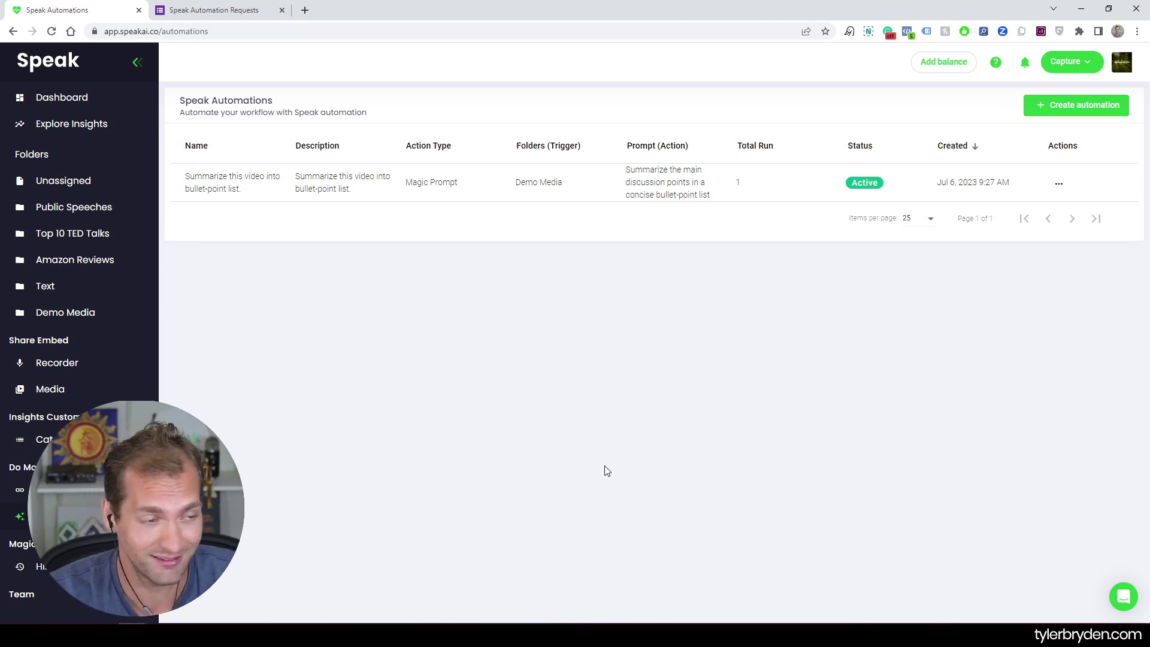
left_click(225, 7)
Scroll through the Speak Automation Requests form's questions on email, goal, trigger, action, value and frequency.
scroll(196, 256, "up", 9)
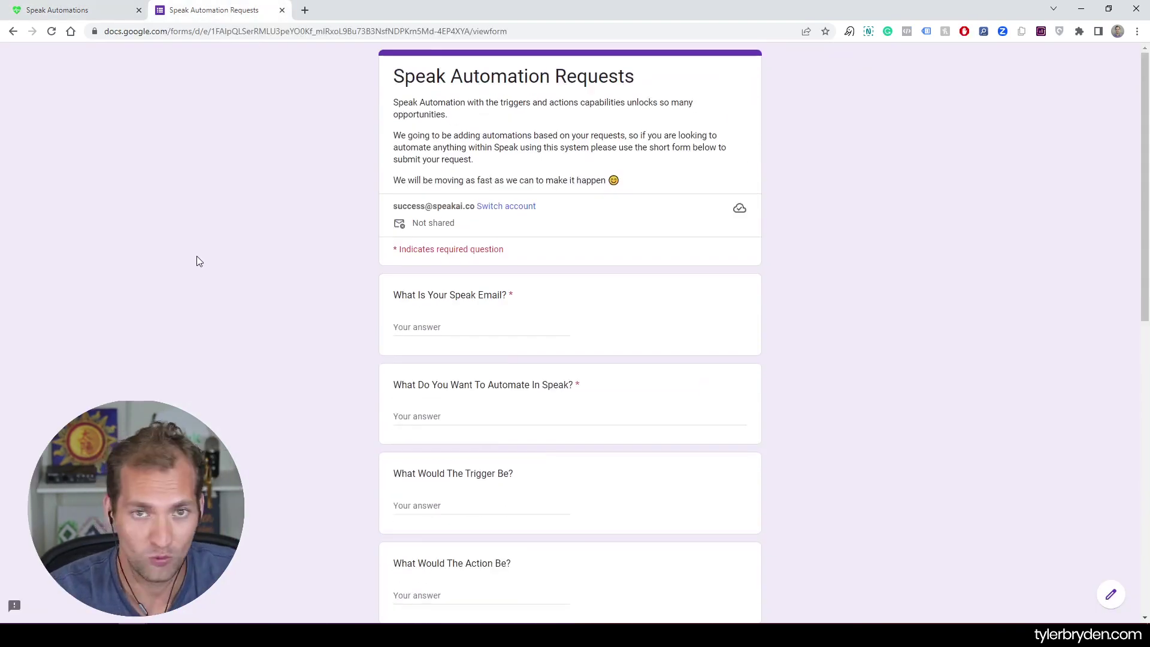
scroll(290, 308, "down", 6)
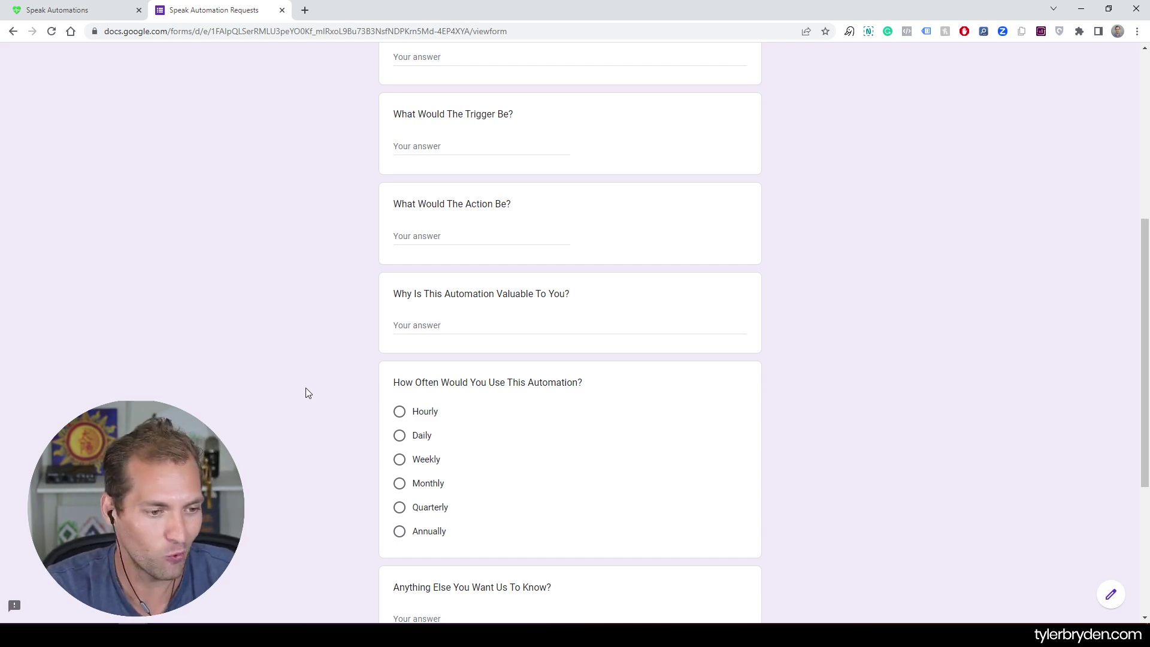
scroll(306, 388, "up", 6)
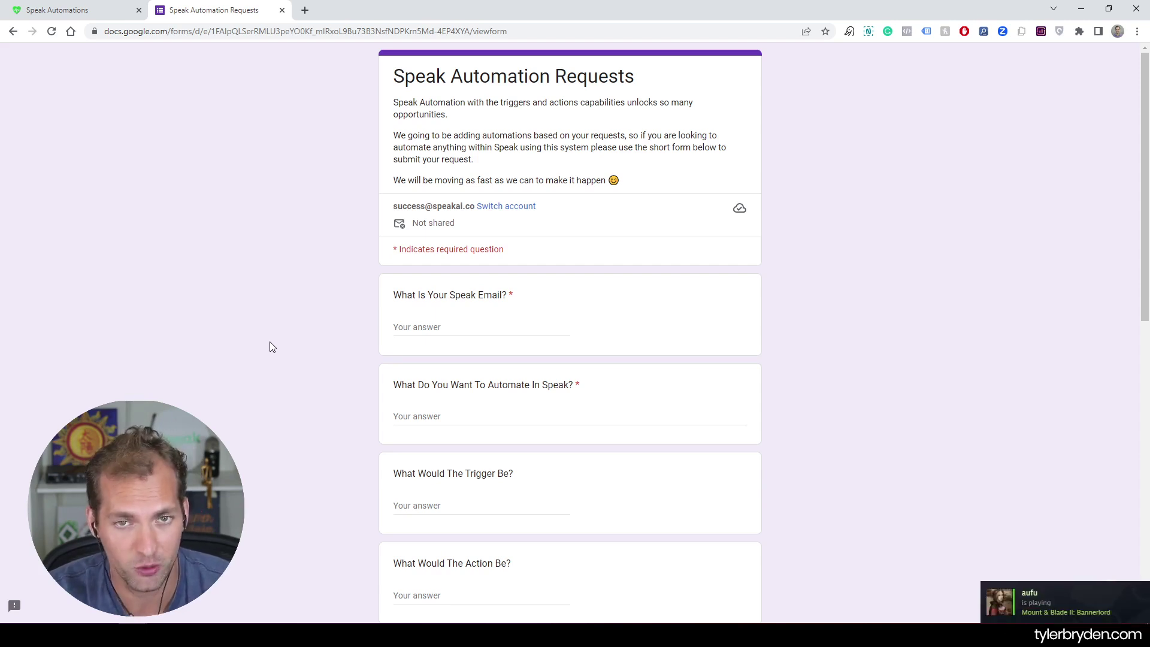
key("ctrl+shift+Tab")
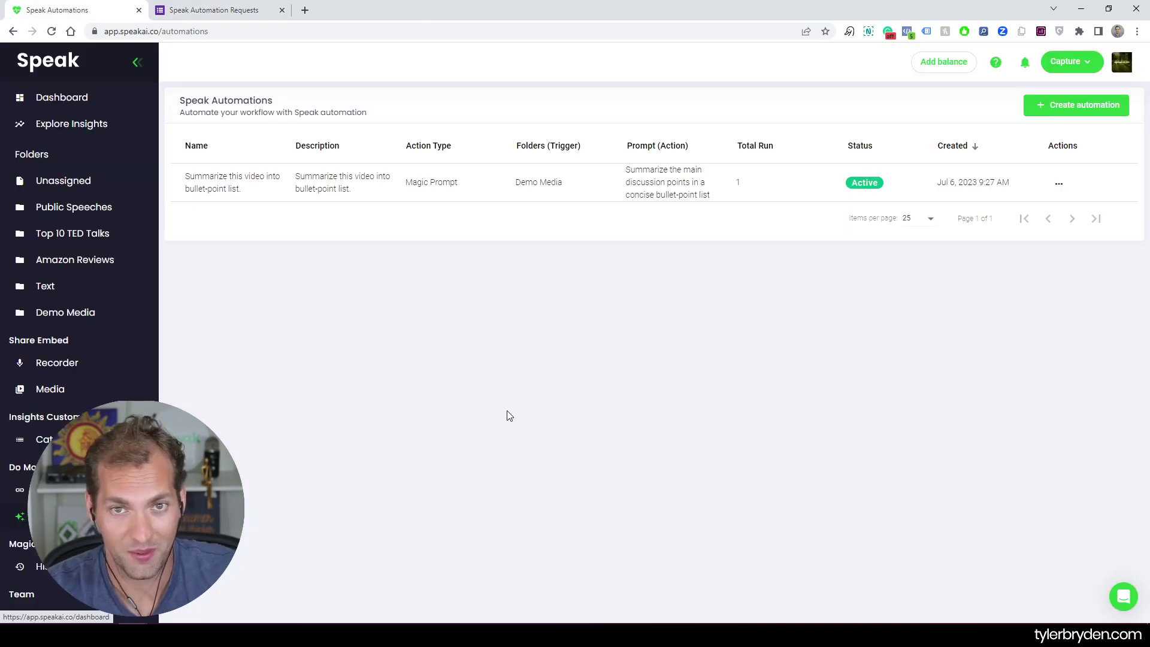